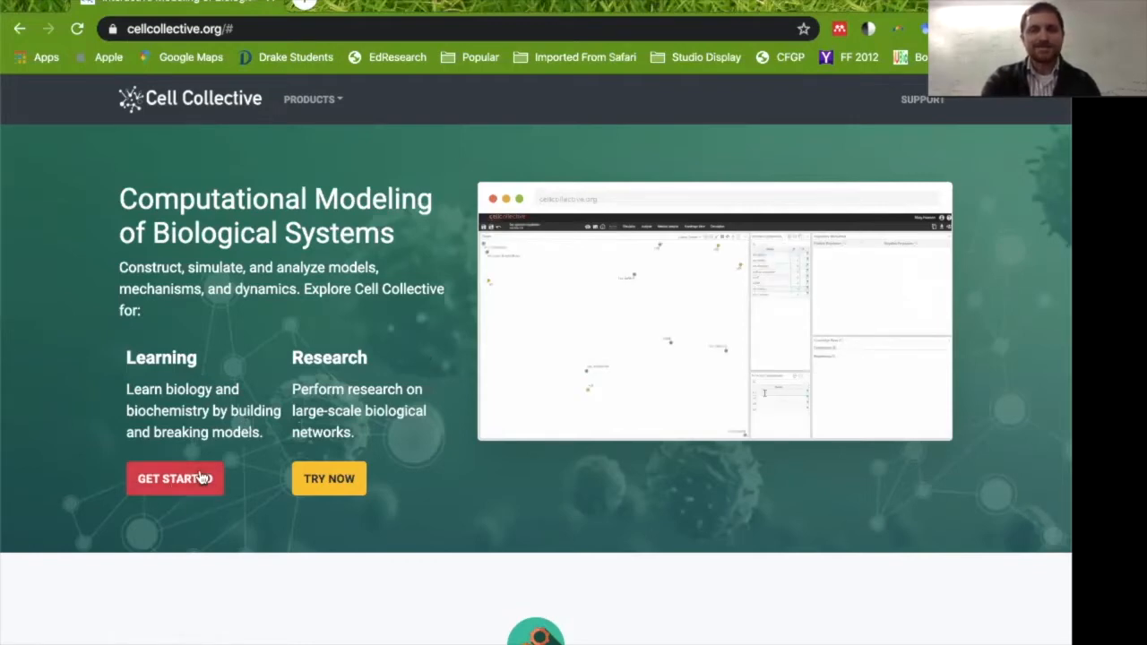
# Open the Cell Collective Learn dashboard of public modules.
pyautogui.click(621, 168)
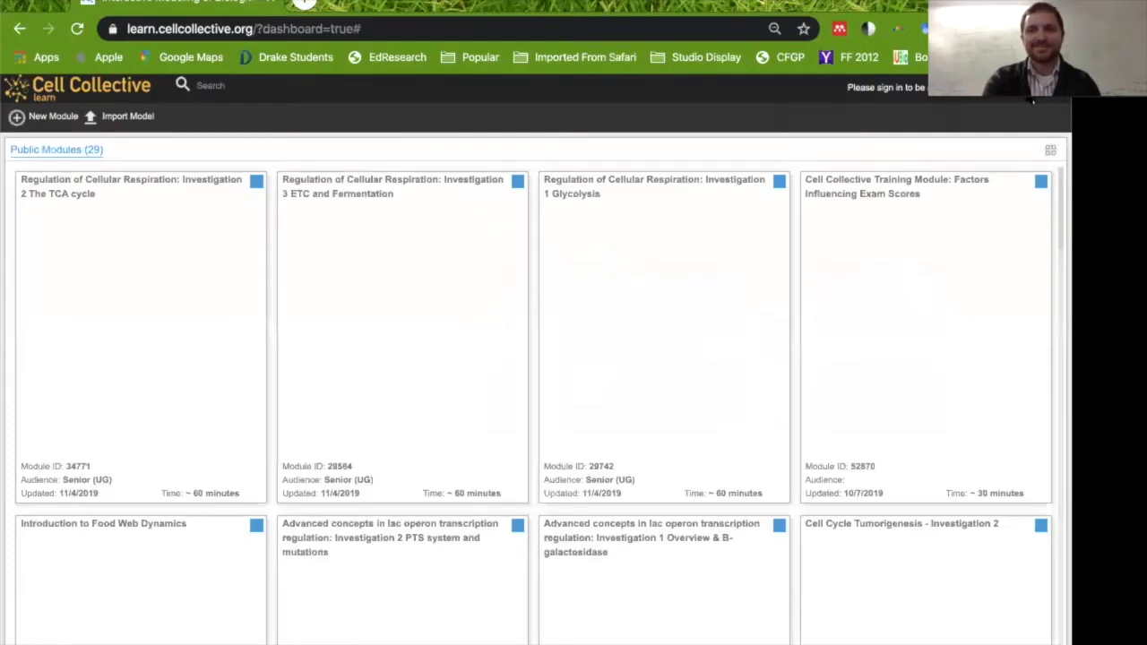
# Open the sign-up form from the account menu and close it again.
pyautogui.click(1030, 100)
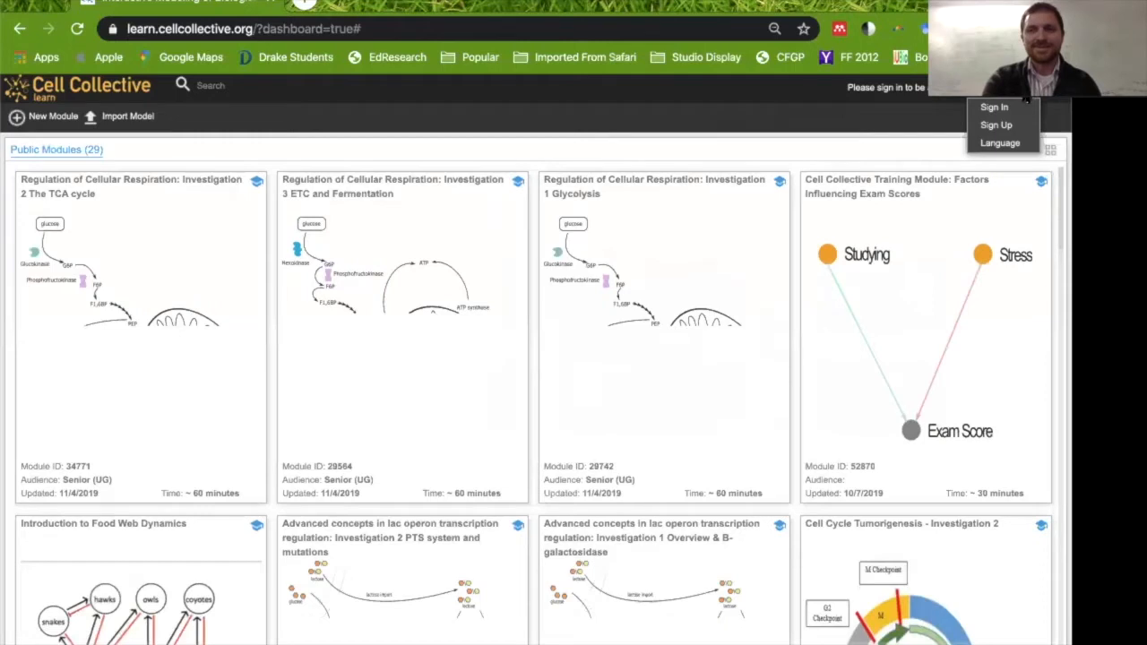
pyautogui.click(1003, 124)
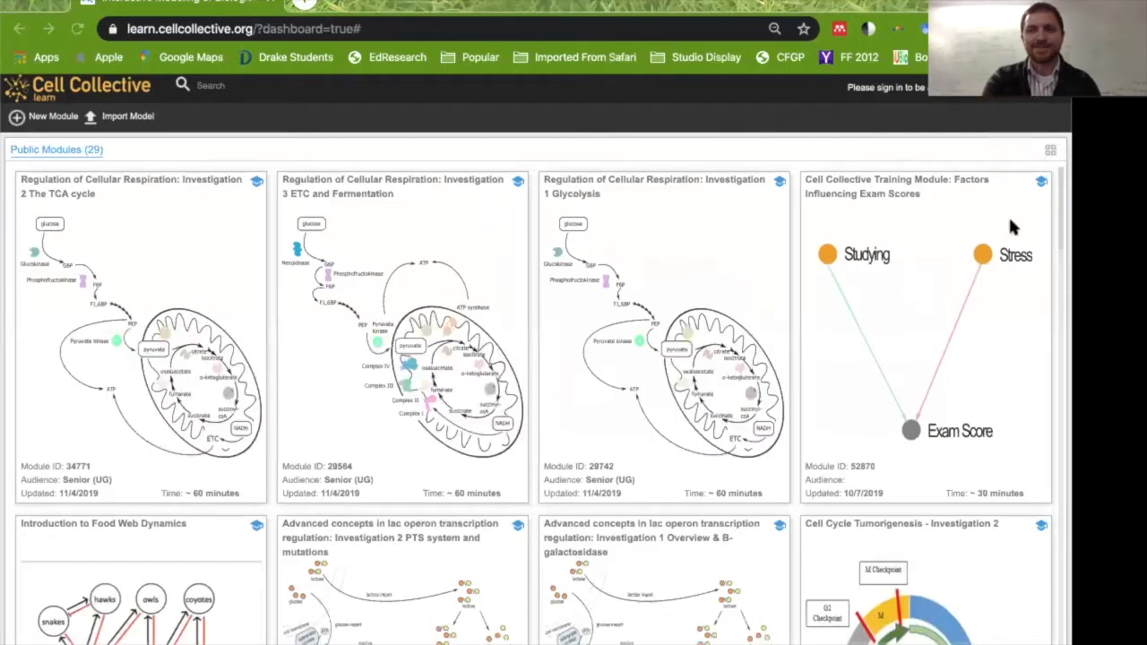
pyautogui.click(1031, 100)
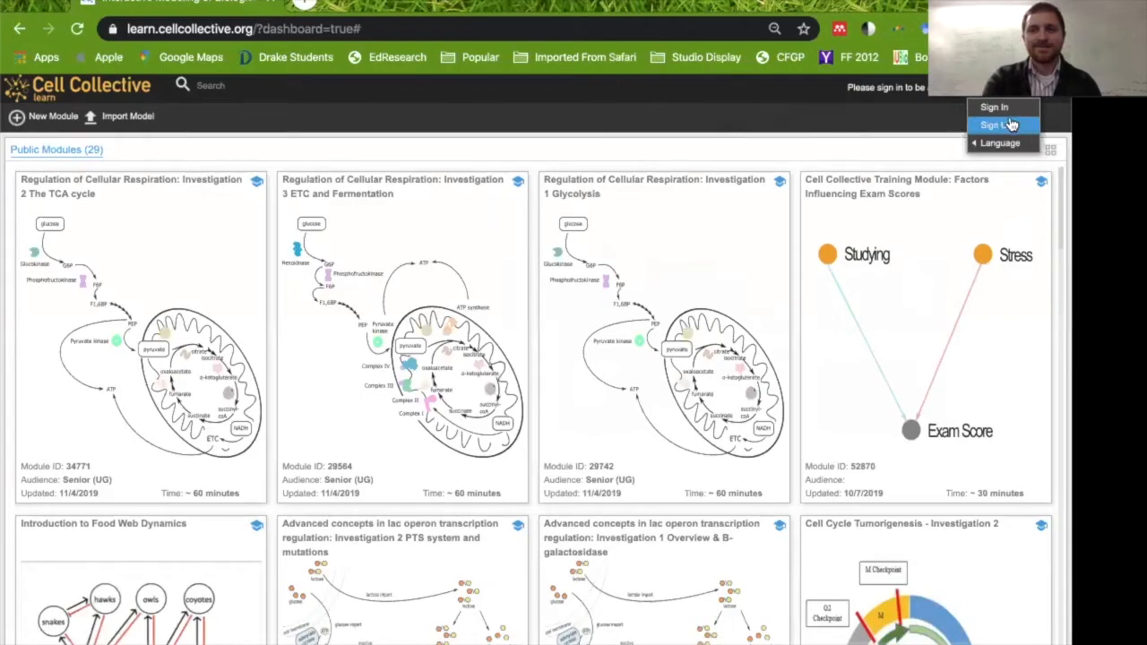
pyautogui.click(1011, 125)
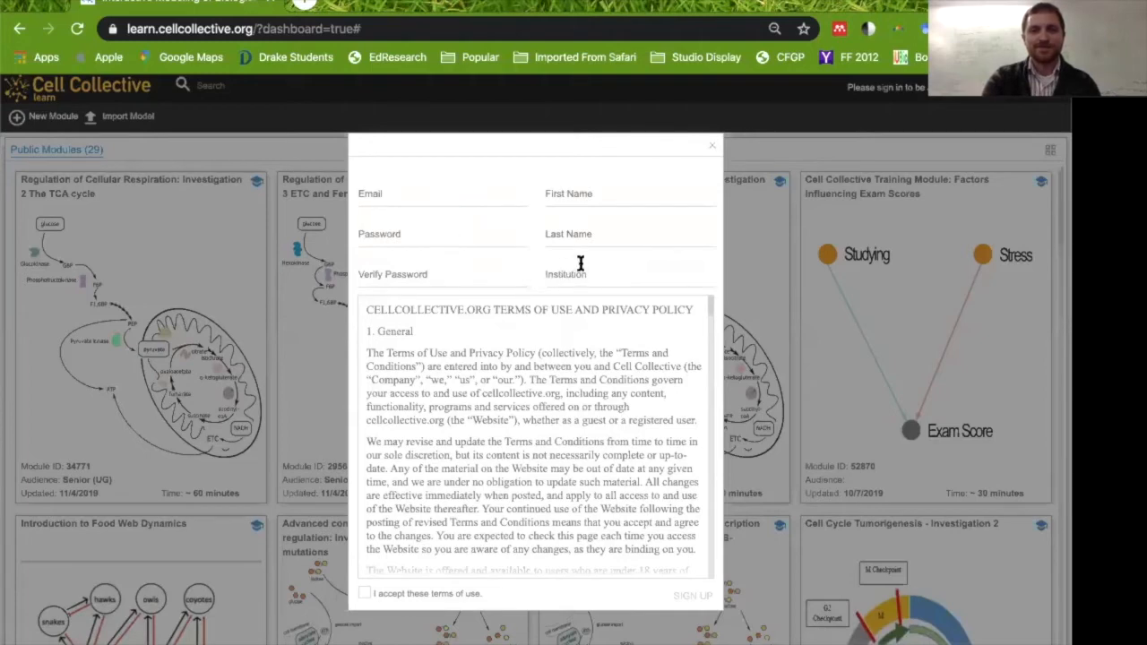
pyautogui.click(711, 149)
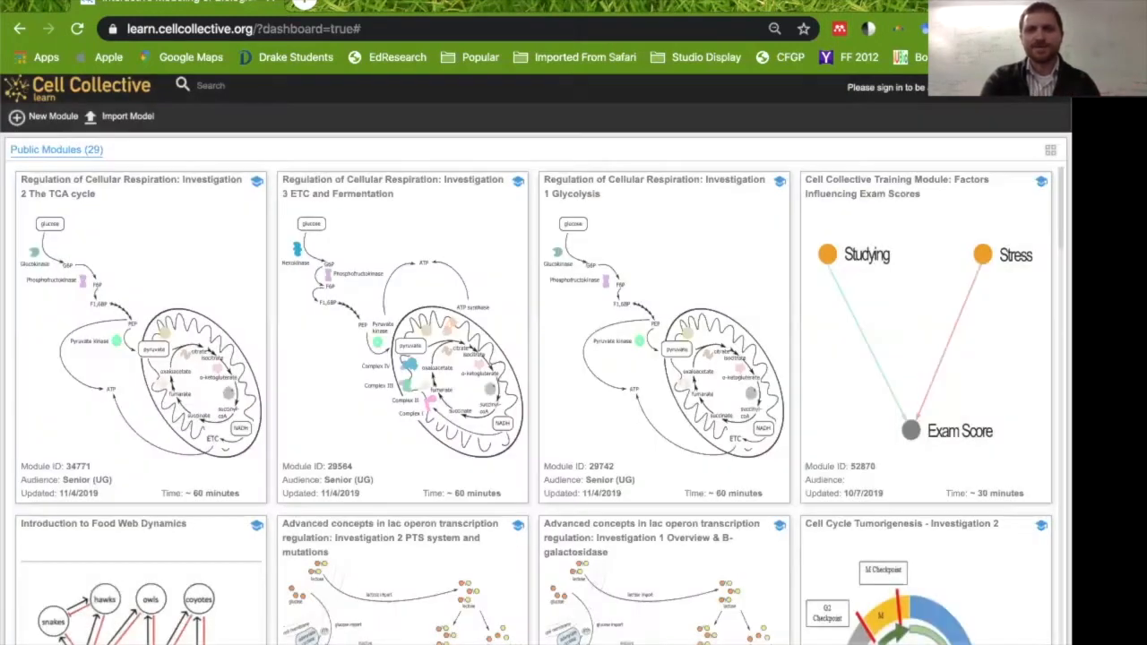
# Sign in with the account e-mail address and password.
pyautogui.click(995, 87)
pyautogui.click(1012, 107)
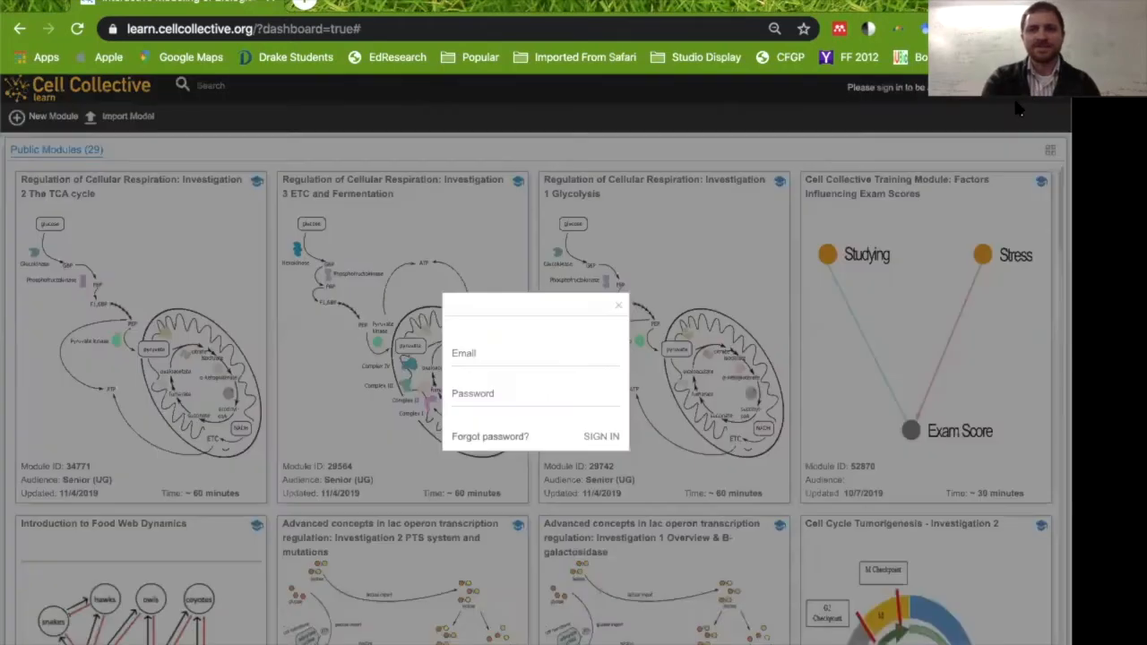
pyautogui.click(553, 355)
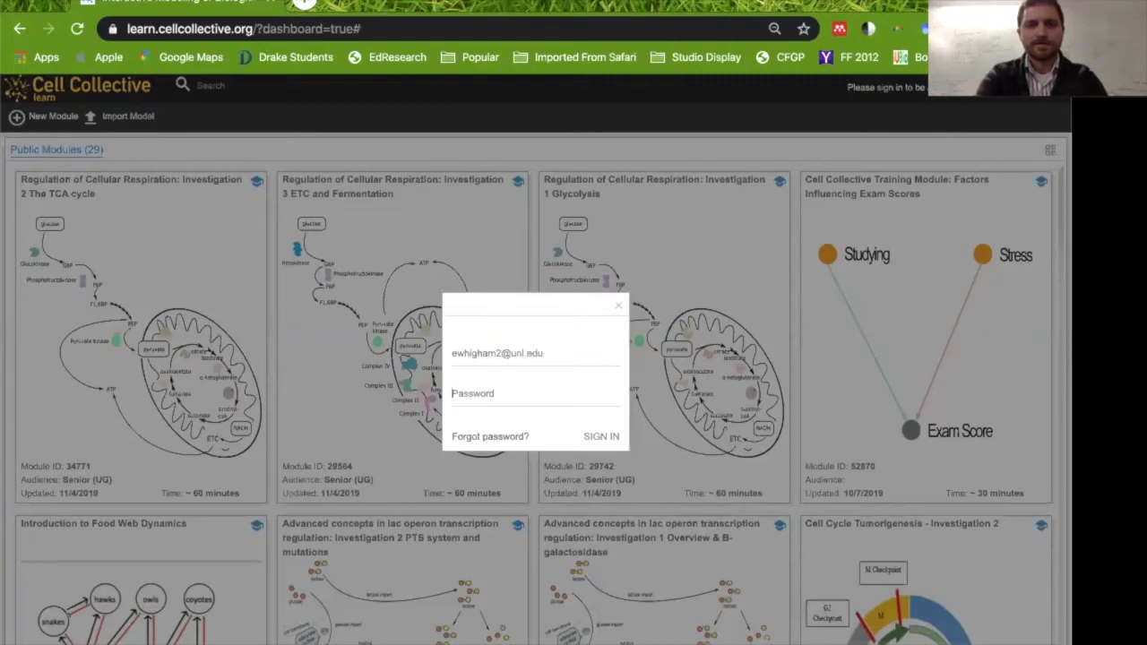
pyautogui.press('Tab')
pyautogui.write('•••••••••')
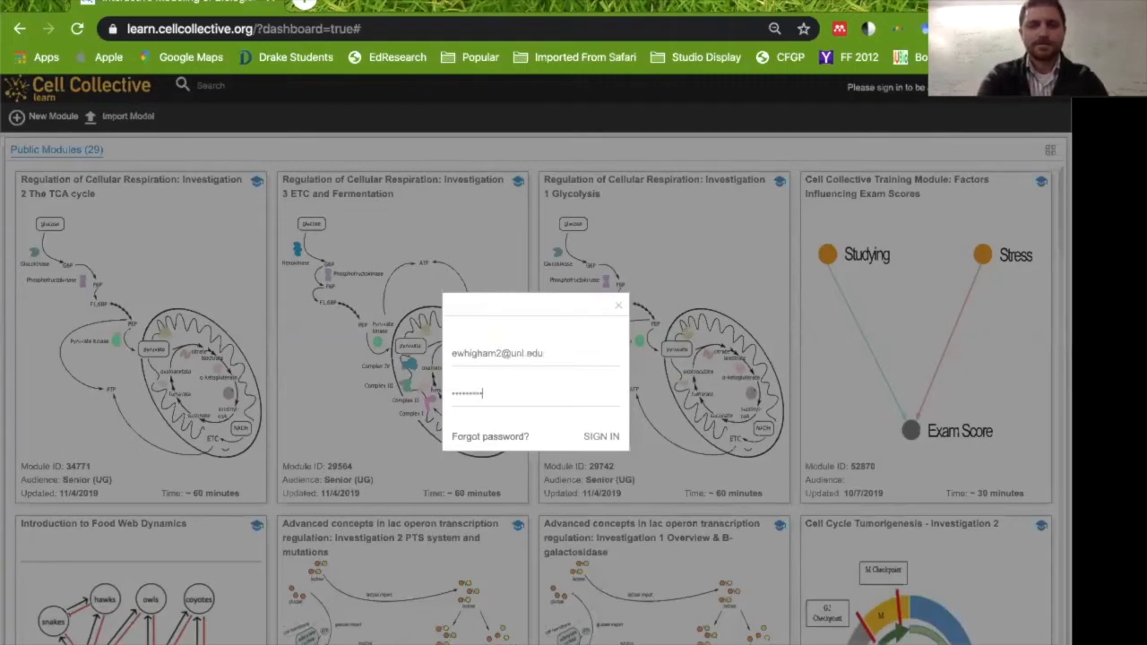
pyautogui.press('Return')
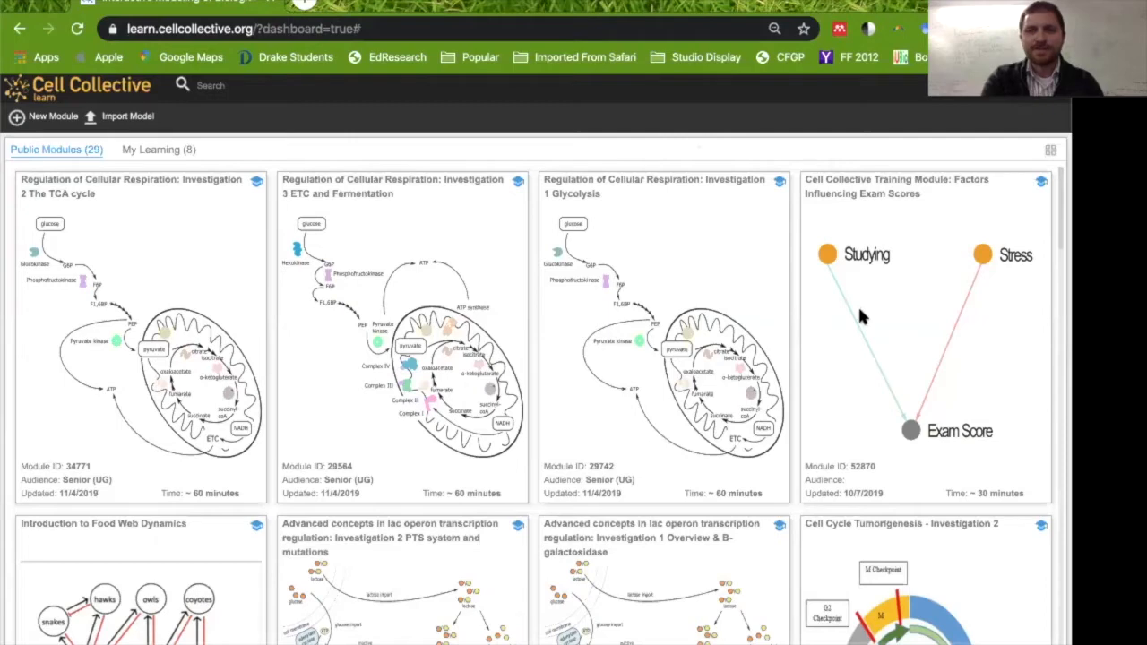
# Open the Cell Collective Training Module: Factors Influencing Exam Scores and start the lesson.
pyautogui.click(859, 217)
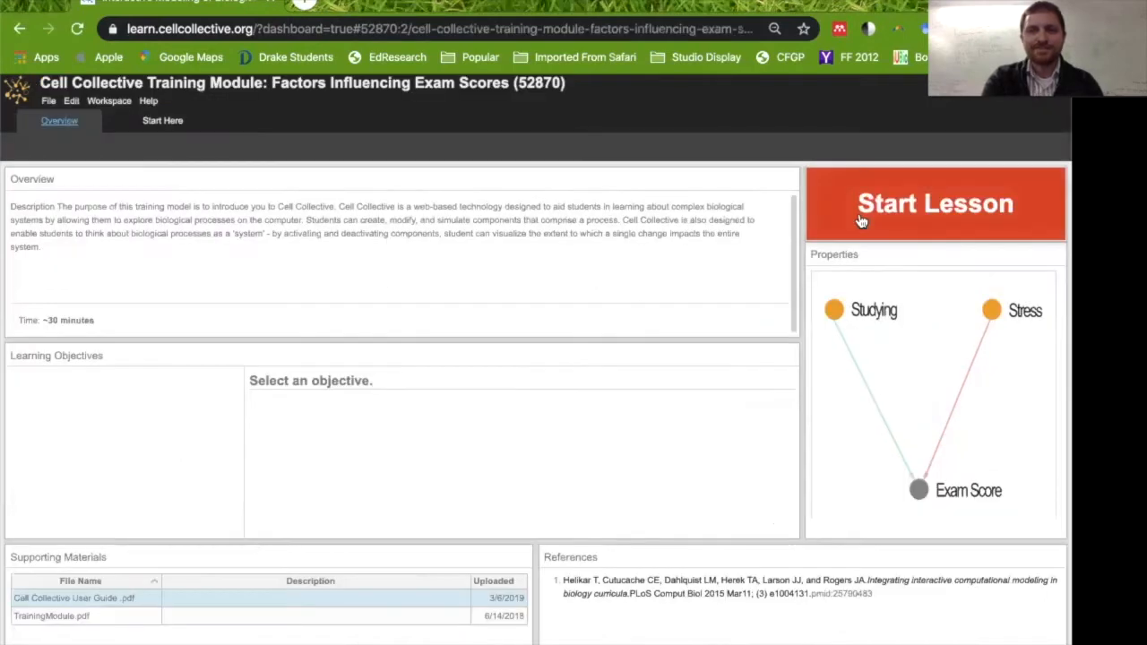
pyautogui.click(16, 96)
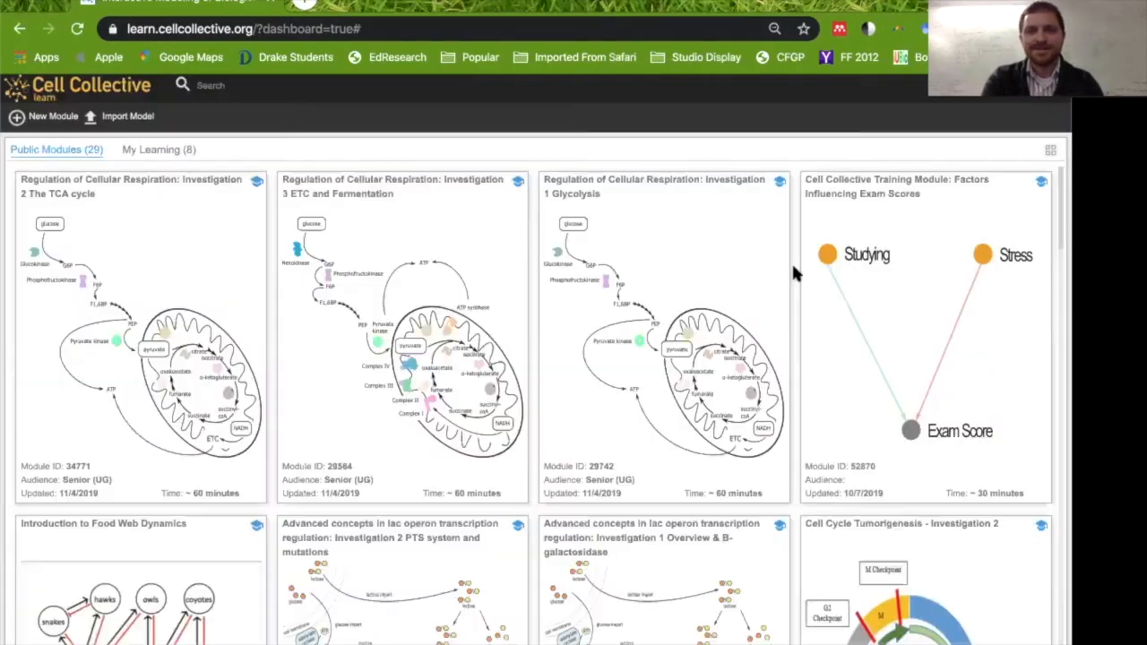
pyautogui.click(856, 198)
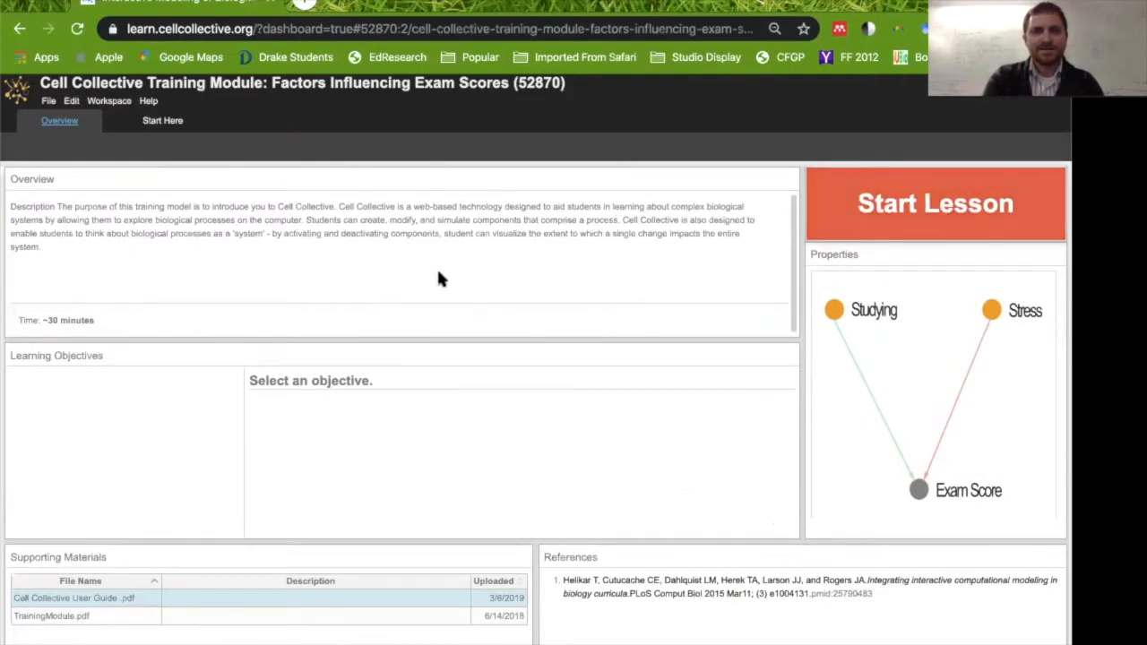
pyautogui.click(892, 218)
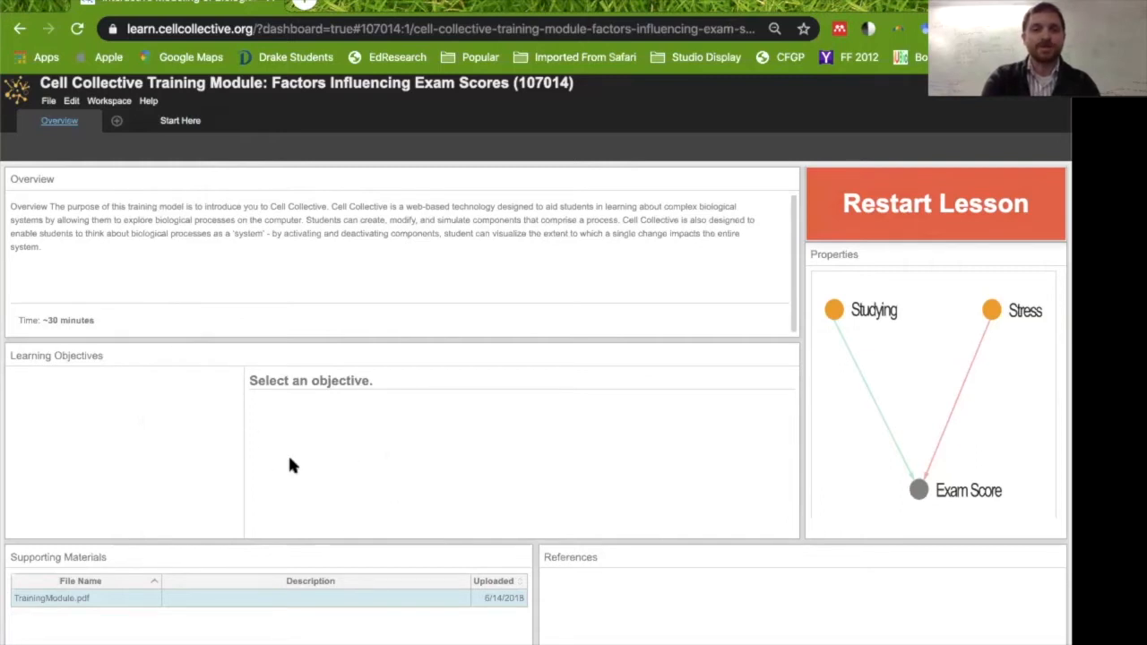
# Open the Start Here lesson and add a component named Exam Score in the lower part of the graph.
pyautogui.click(180, 122)
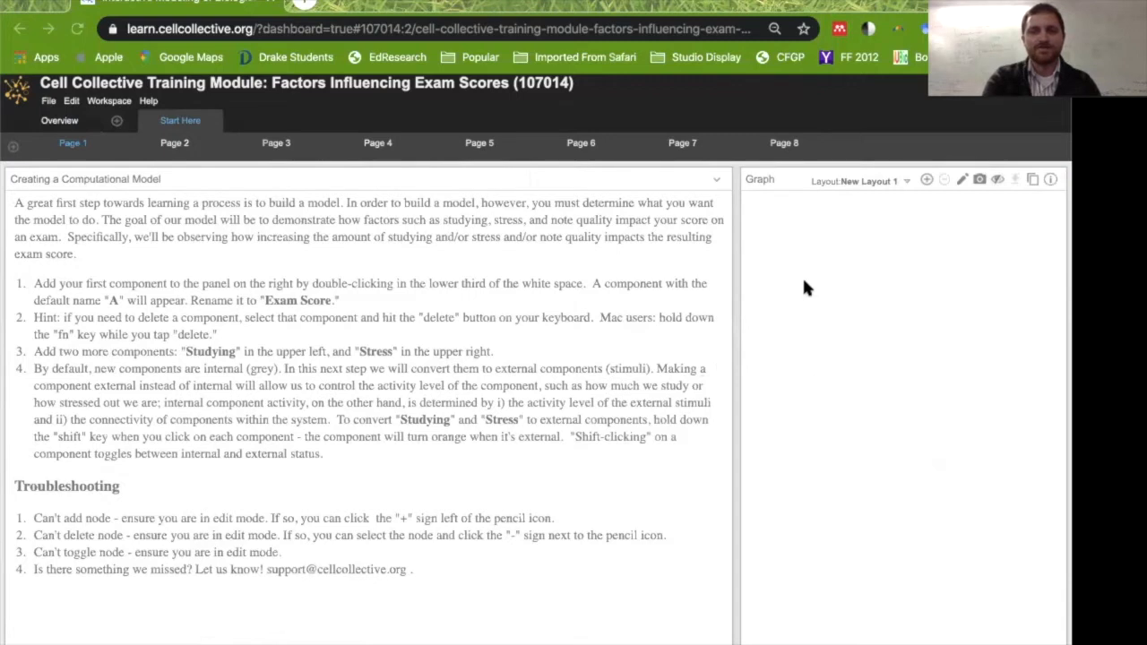
pyautogui.doubleClick(885, 493)
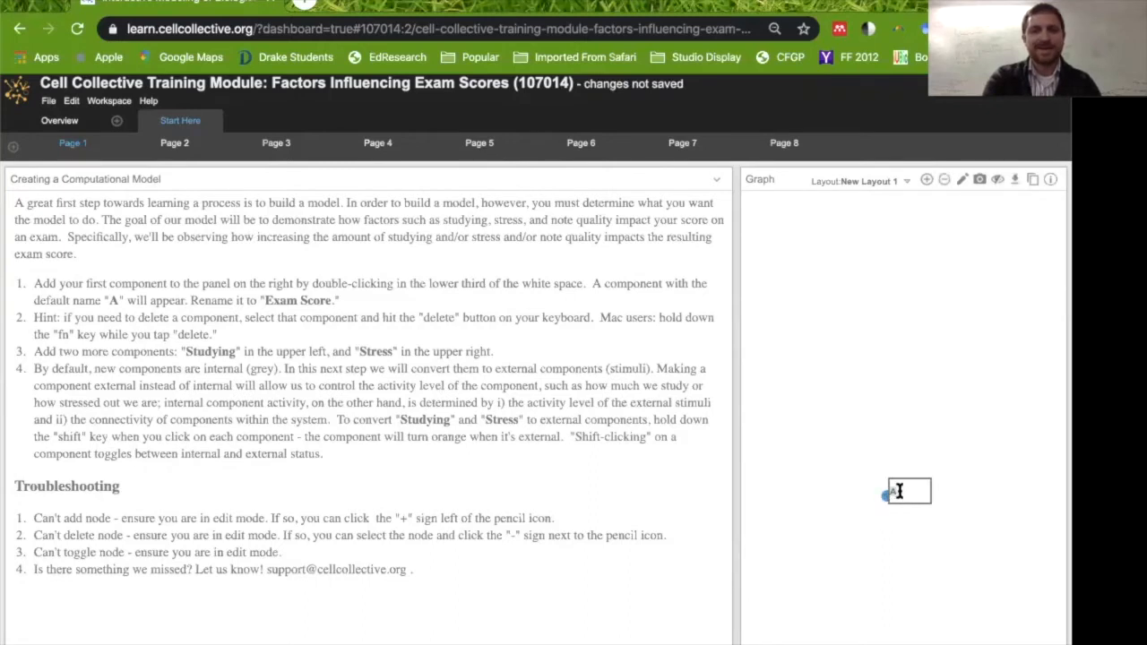
pyautogui.write('Exam Score')
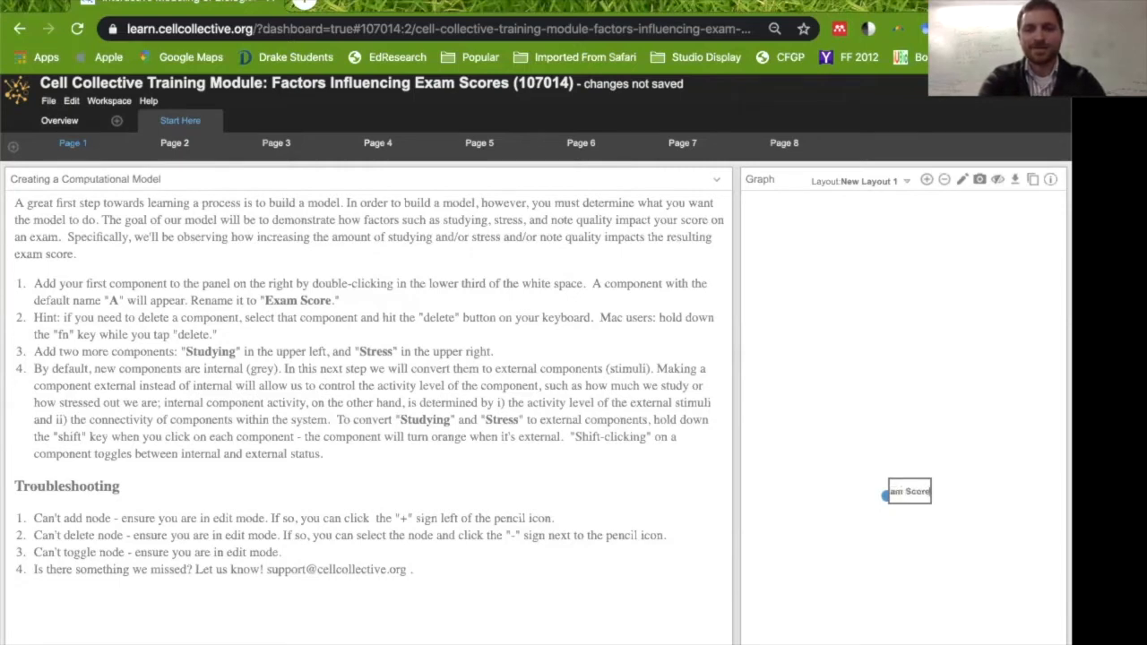
pyautogui.press('Return')
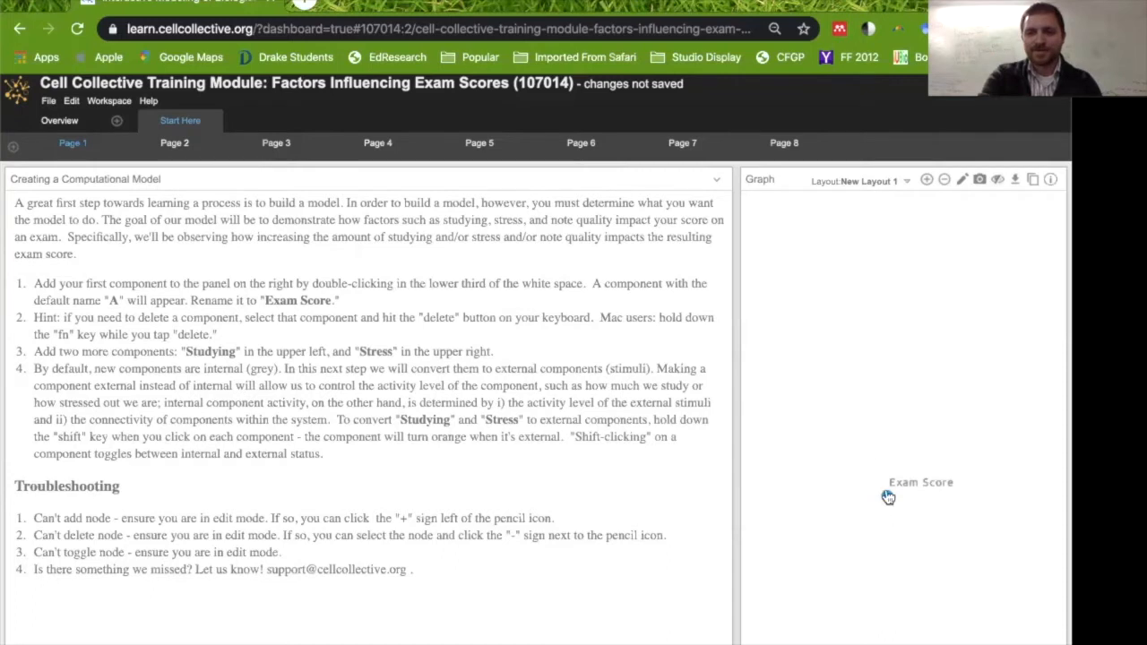
# Add a component named Studying in the upper left of the graph.
pyautogui.doubleClick(802, 305)
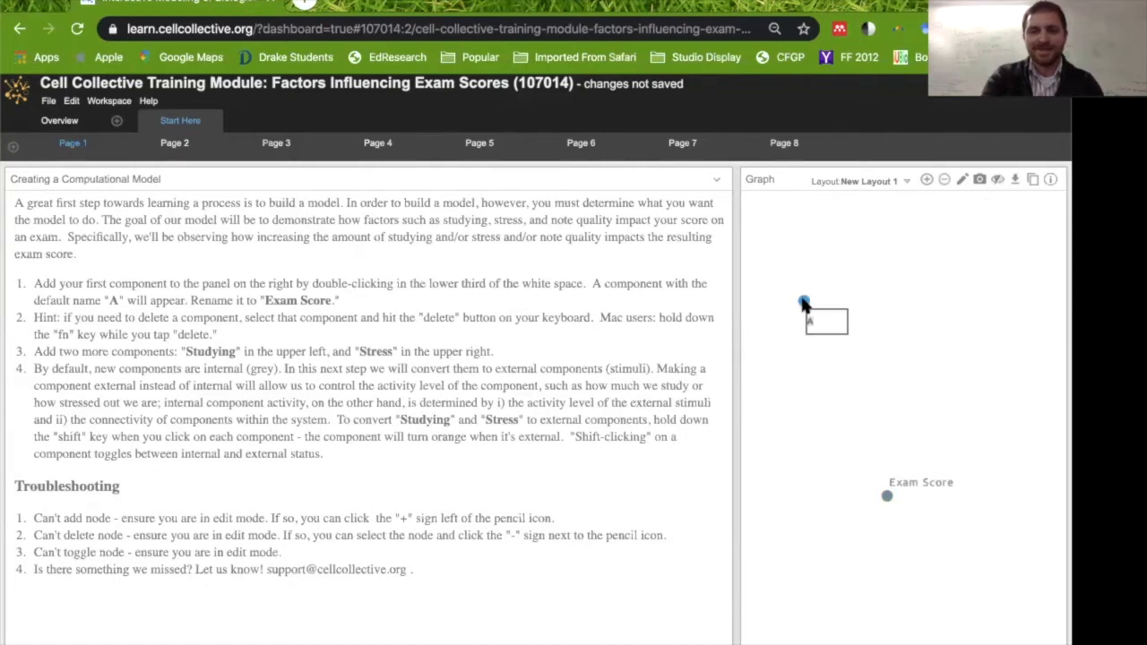
pyautogui.write('Studying')
pyautogui.press('Return')
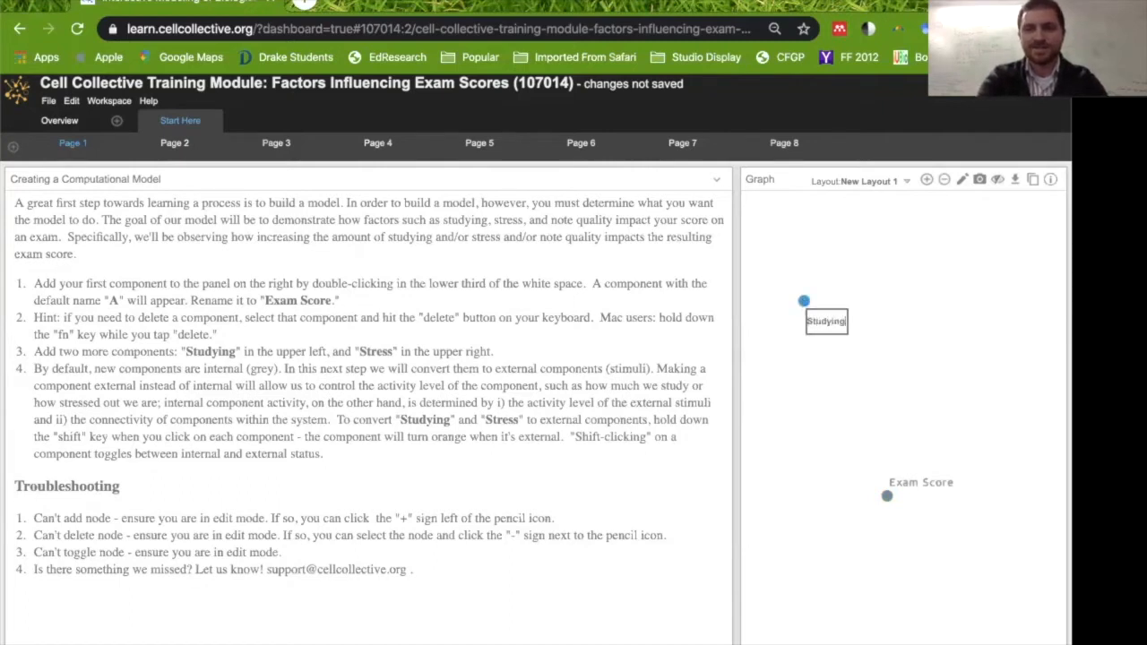
# Add a component named Stress in the upper right of the graph and deselect it.
pyautogui.click(969, 306)
pyautogui.doubleClick(968, 309)
pyautogui.write('Stress')
pyautogui.press('Return')
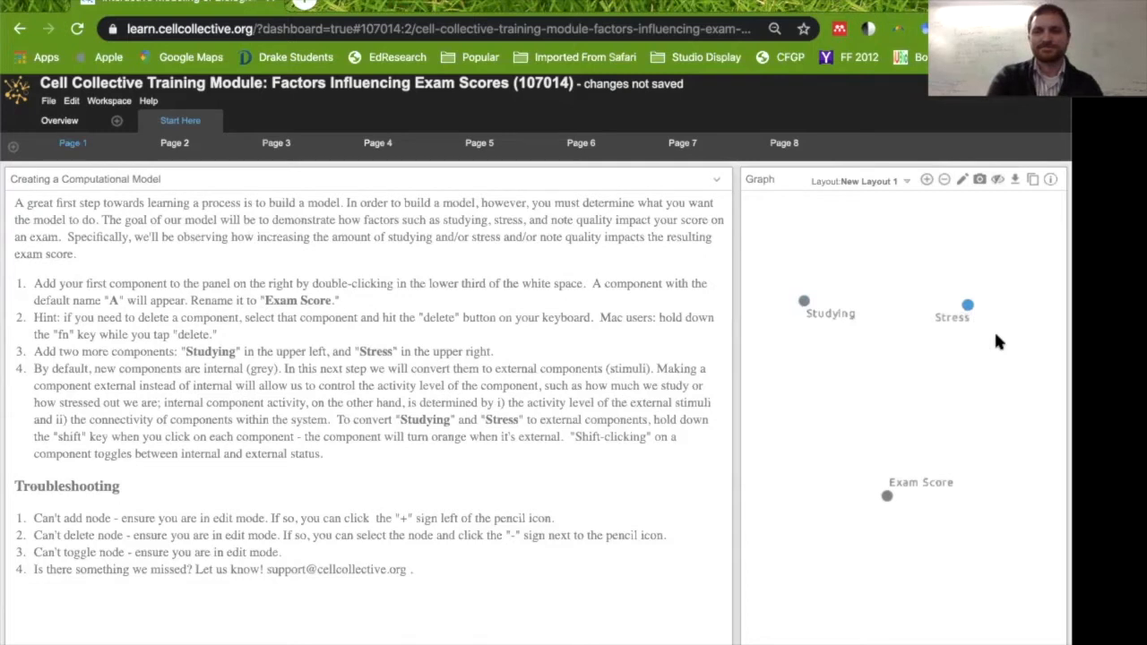
pyautogui.click(993, 337)
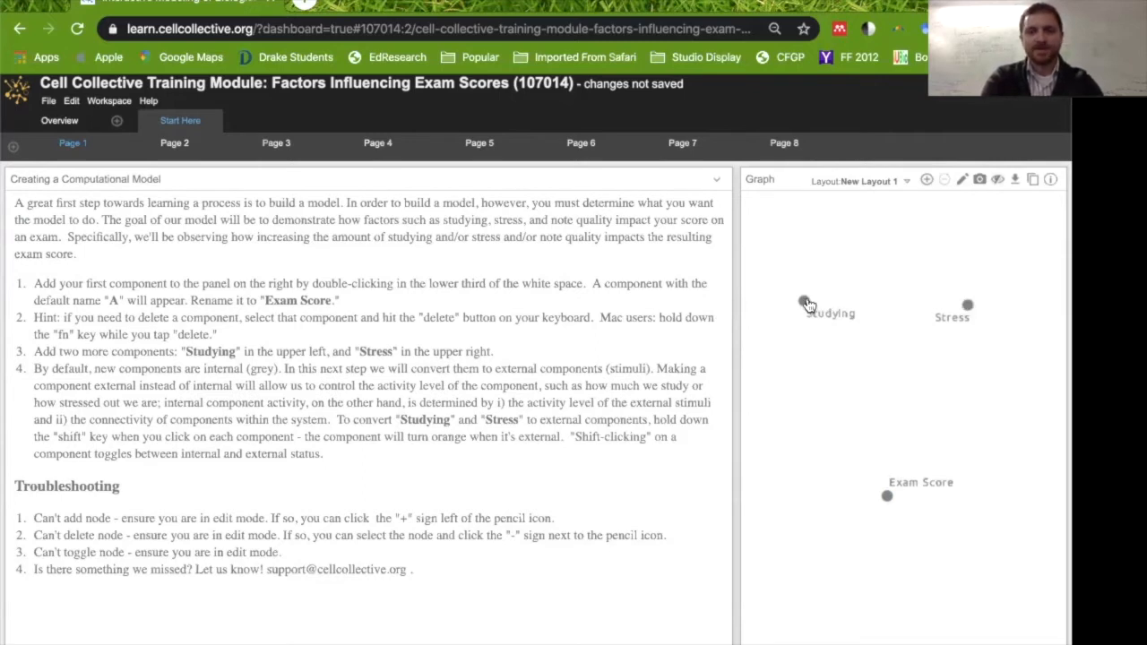
# Convert Studying and Stress into external components.
pyautogui.keyDown('shift'); pyautogui.click(804, 302); pyautogui.keyUp('shift')
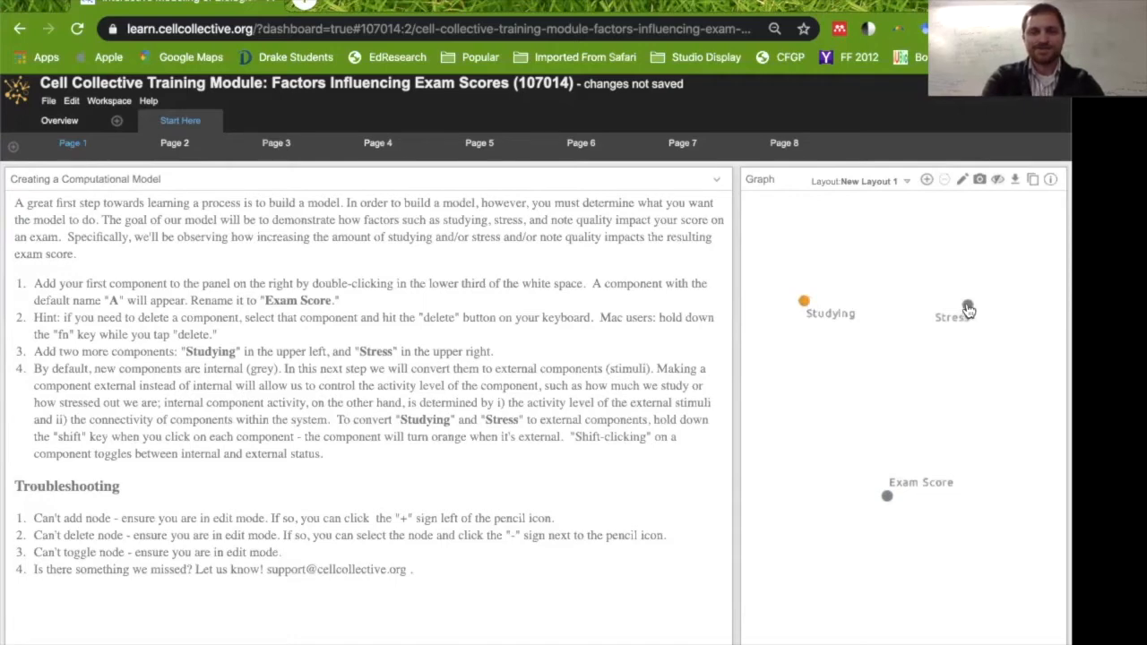
pyautogui.keyDown('shift'); pyautogui.click(968, 307); pyautogui.keyUp('shift')
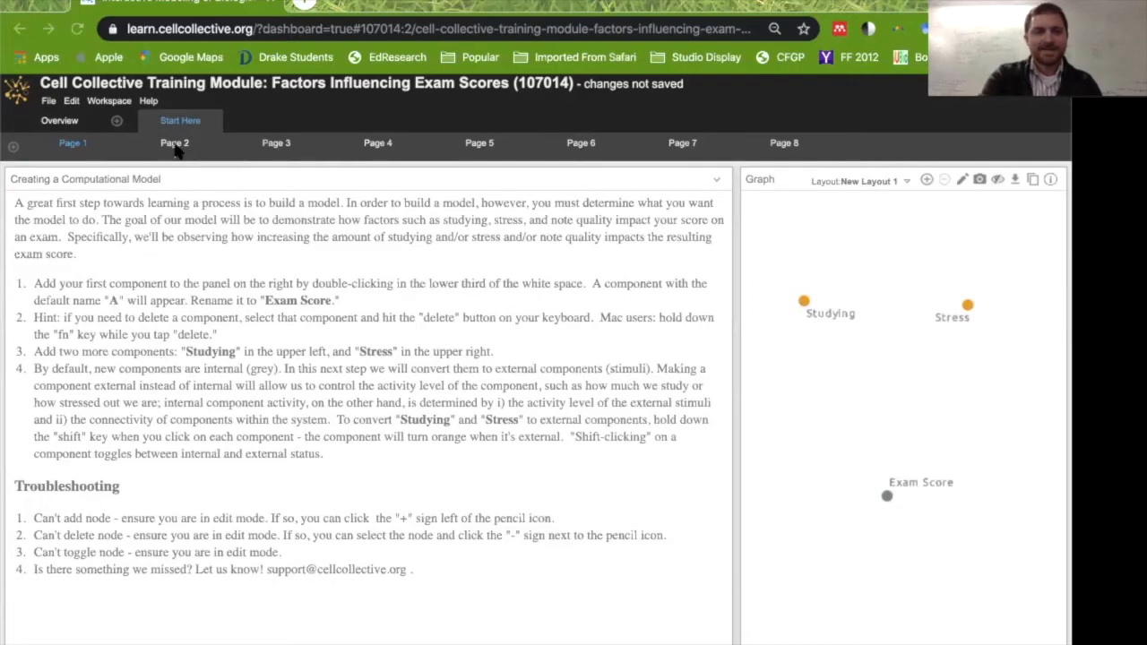
# Go to the lesson's Page 2 and draw an activating arrow from Studying to Exam Score.
pyautogui.click(161, 205)
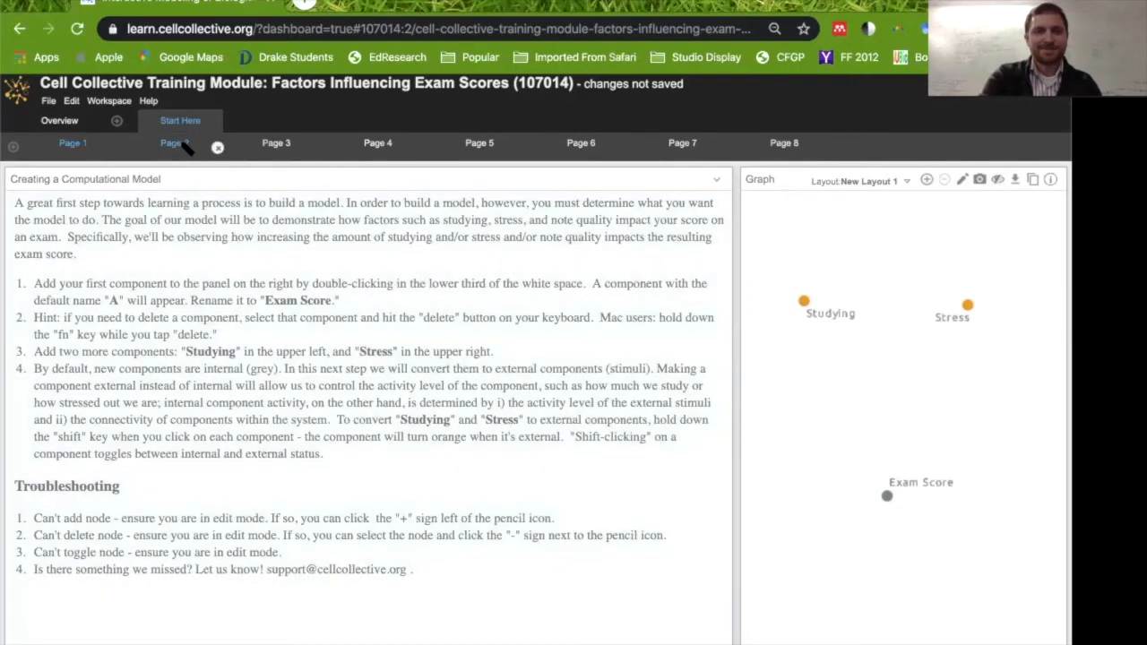
pyautogui.click(175, 143)
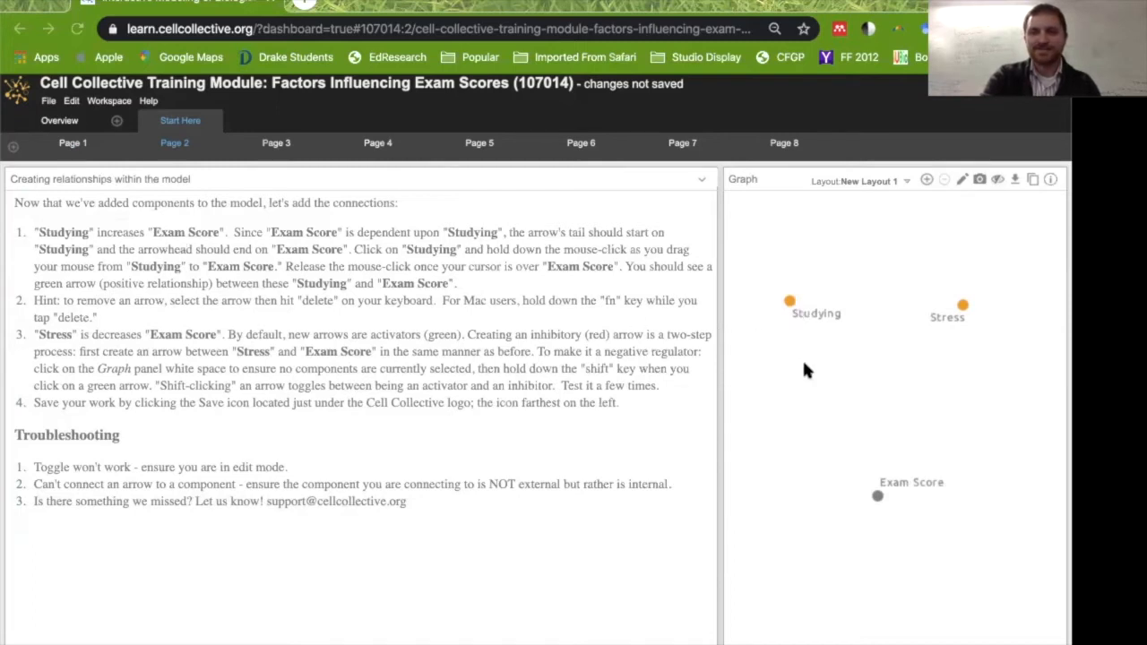
pyautogui.click(790, 300)
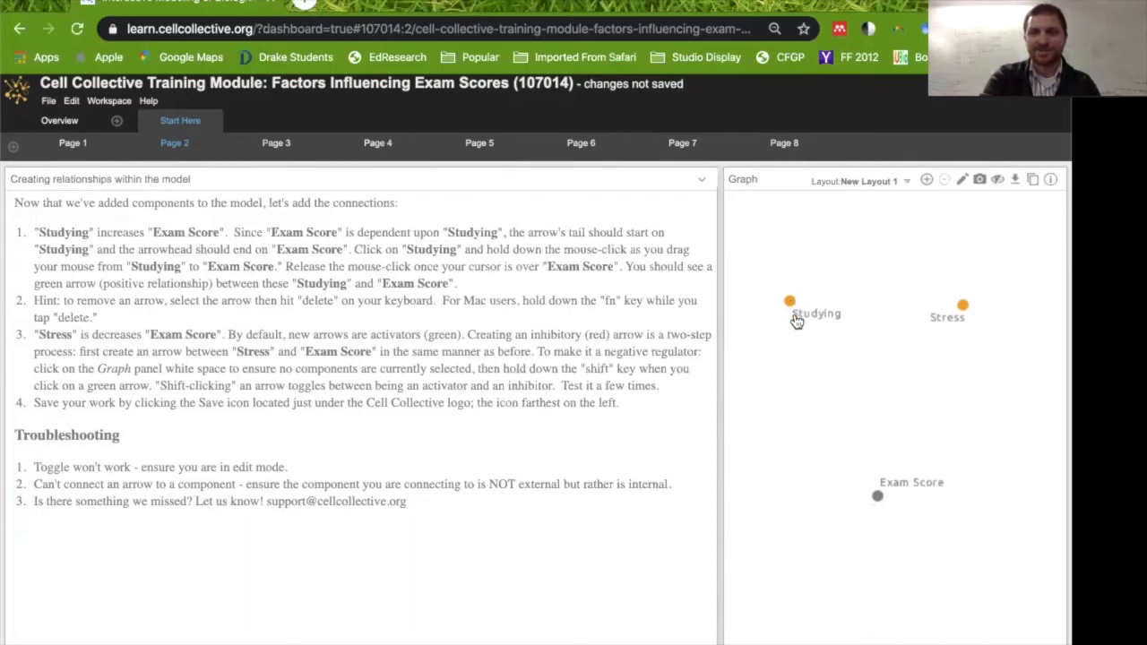
pyautogui.moveTo(810, 349); pyautogui.dragTo(879, 502)
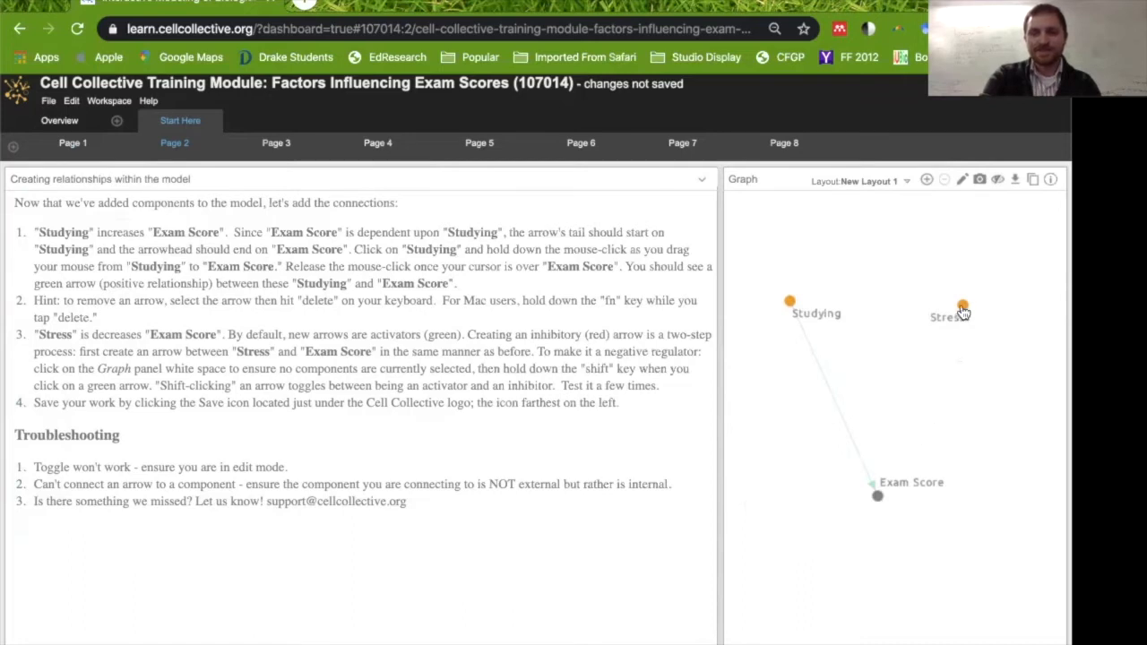
# Draw an inhibitory arrow from Stress to Exam Score.
pyautogui.moveTo(963, 309); pyautogui.dragTo(878, 502)
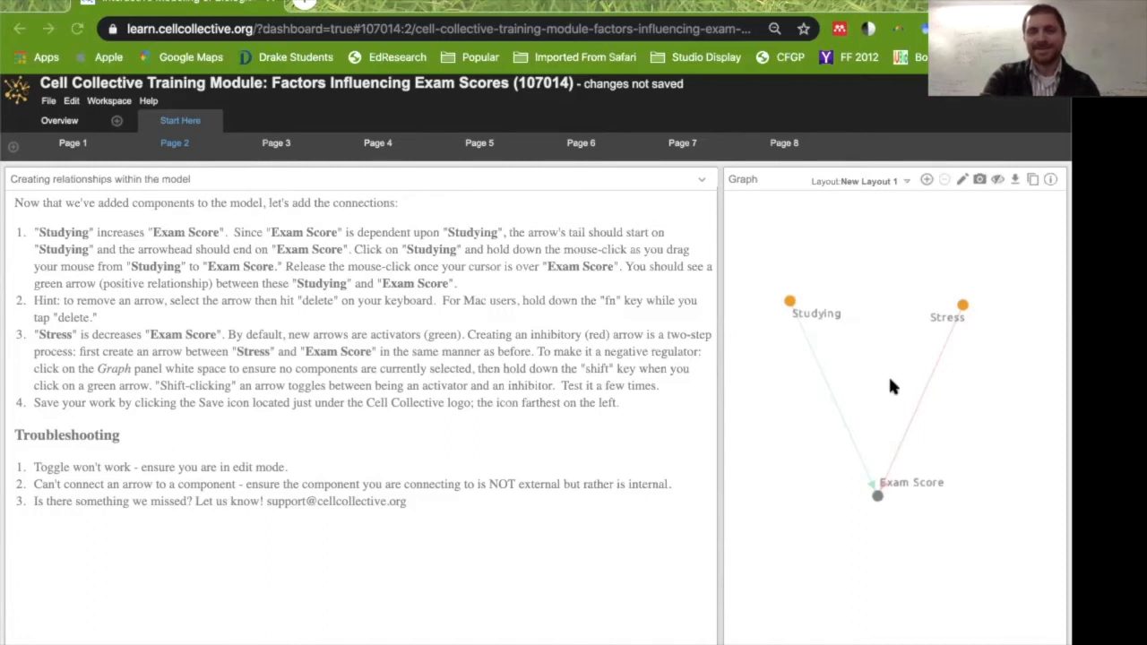
pyautogui.click(788, 303)
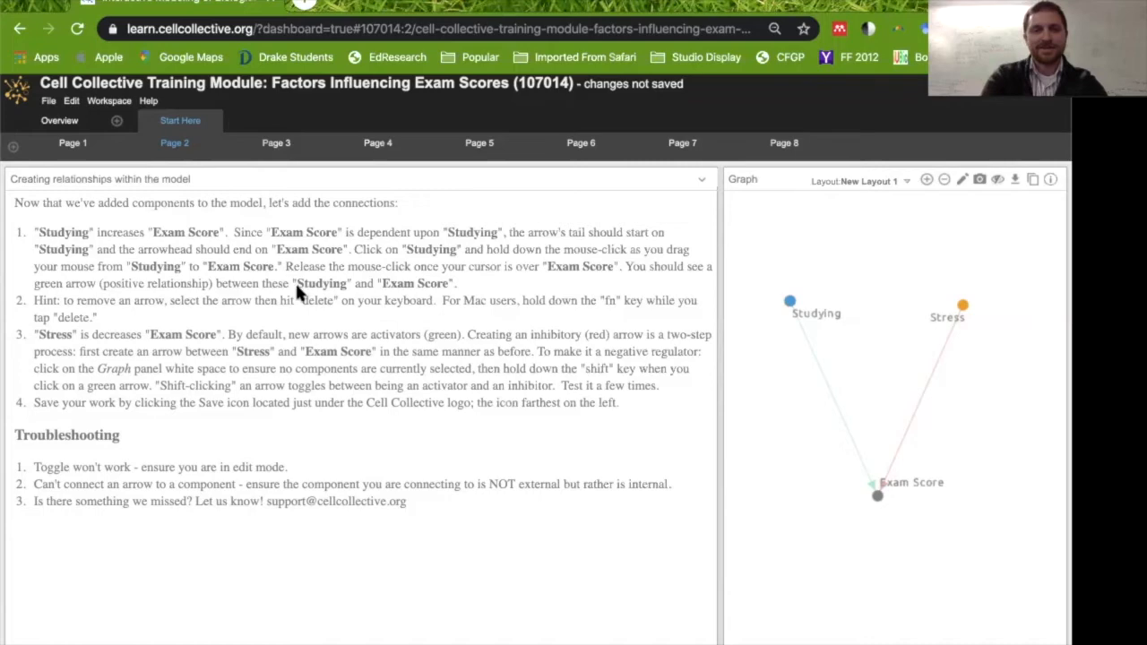
# Return to Page 1, add a component named Oops near the top of the graph, and delete it.
pyautogui.click(73, 145)
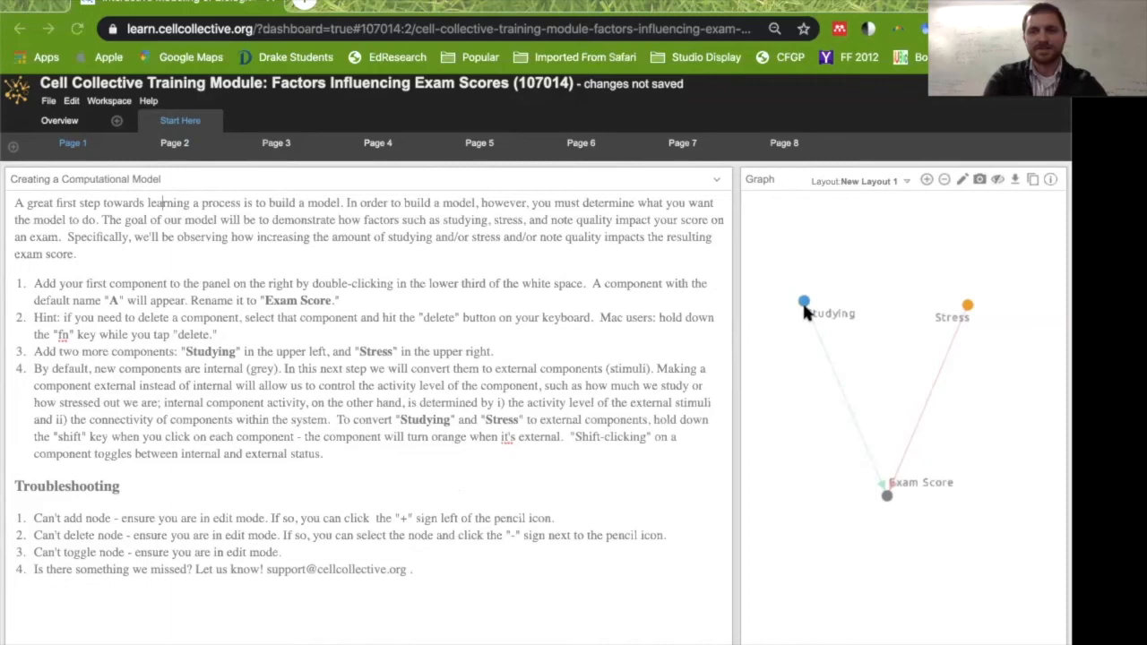
pyautogui.doubleClick(860, 265)
pyautogui.write('Oops')
pyautogui.press('Return')
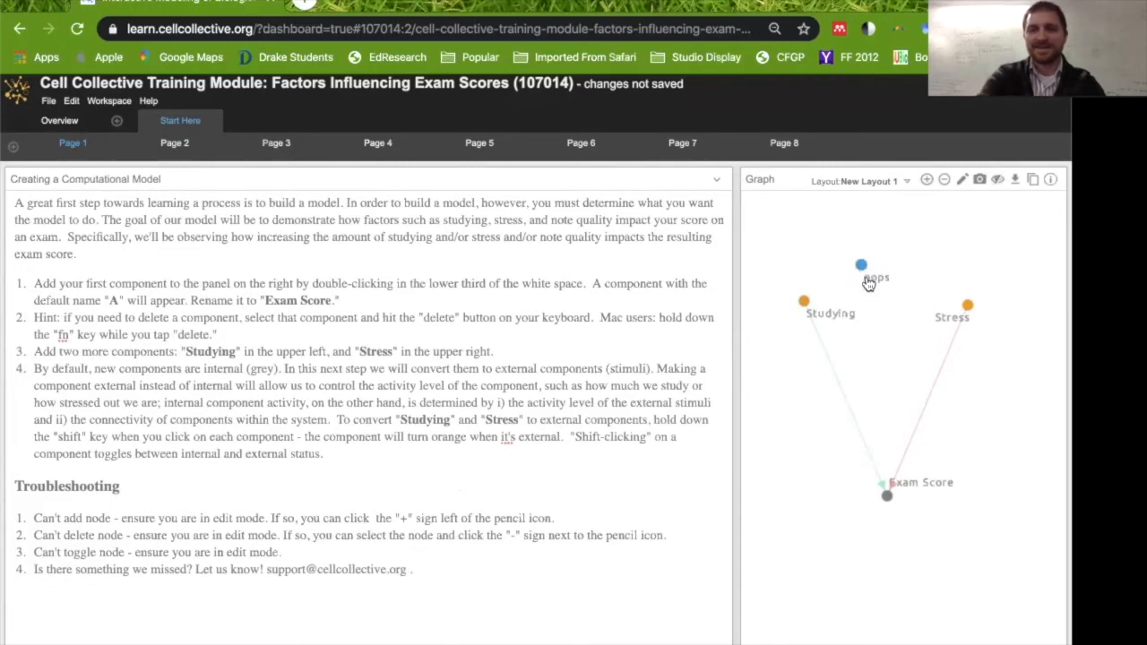
pyautogui.click(946, 180)
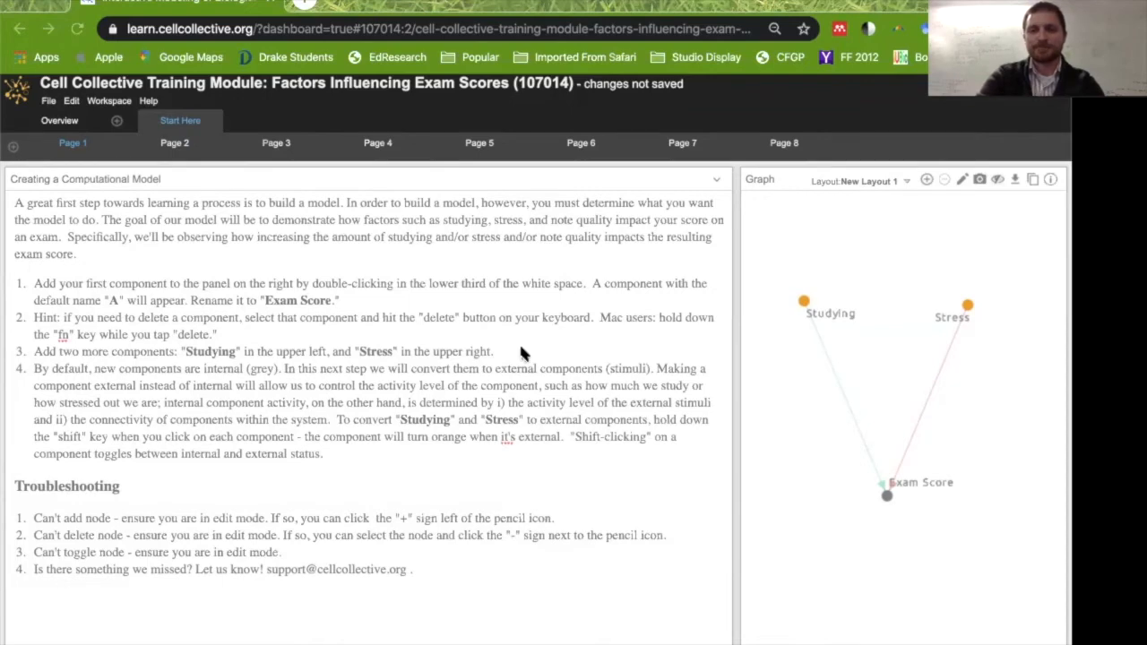
# Return to the lesson's Page 2 instructions.
pyautogui.click(178, 145)
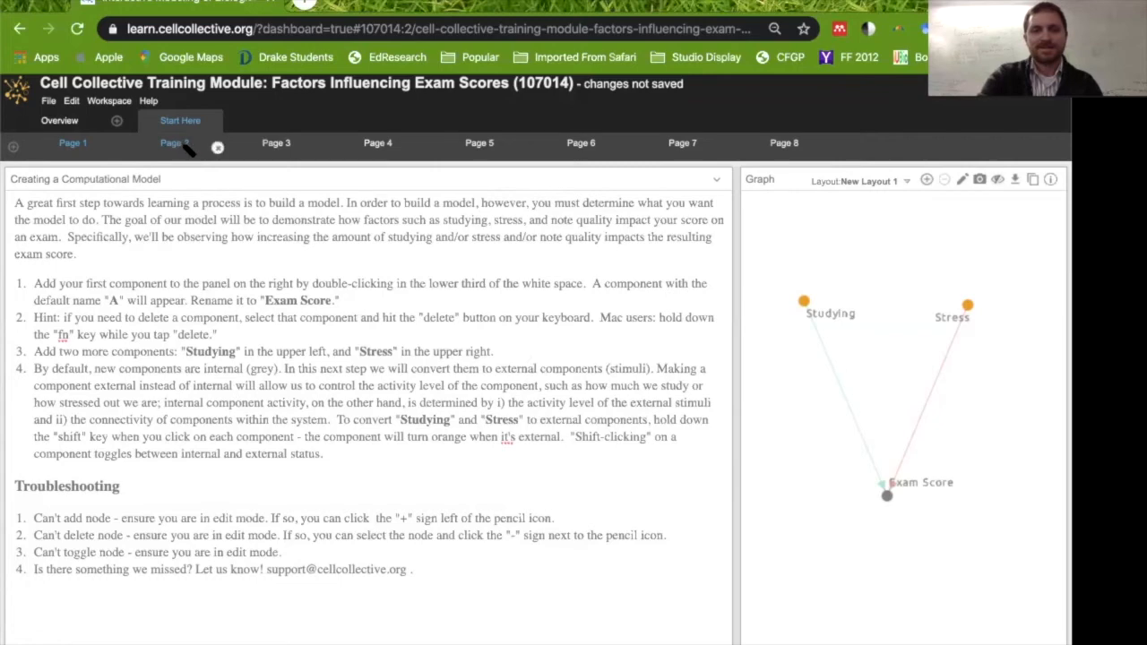
pyautogui.click(178, 145)
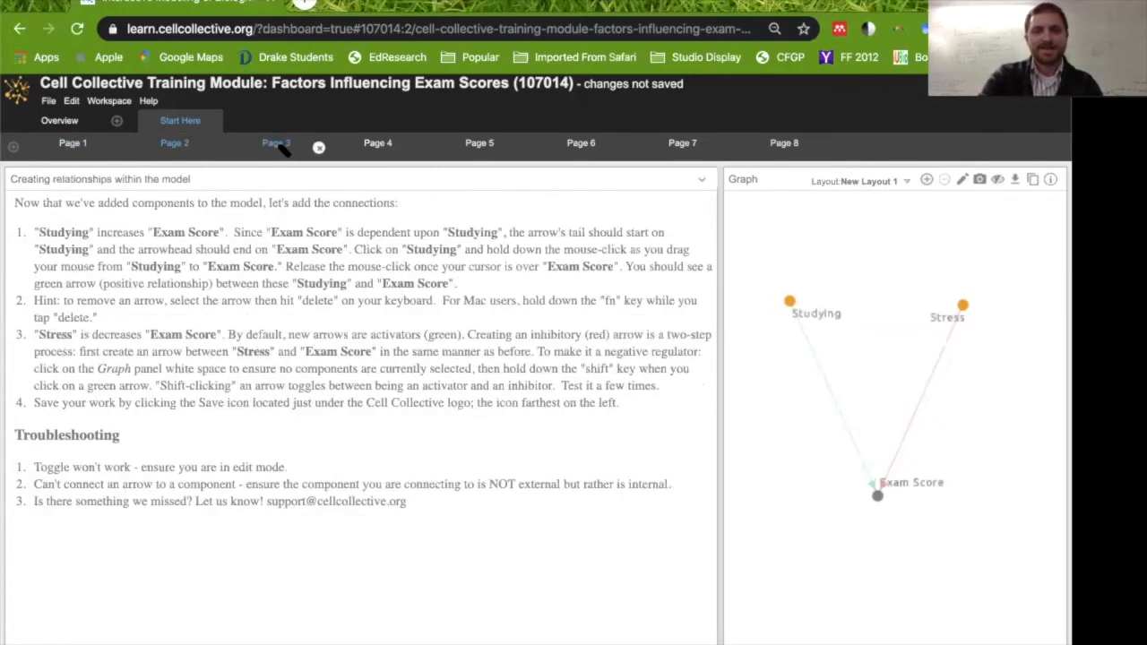
# Go to the lesson's Page 3 and show Exam Score in the simulation graph.
pyautogui.click(276, 145)
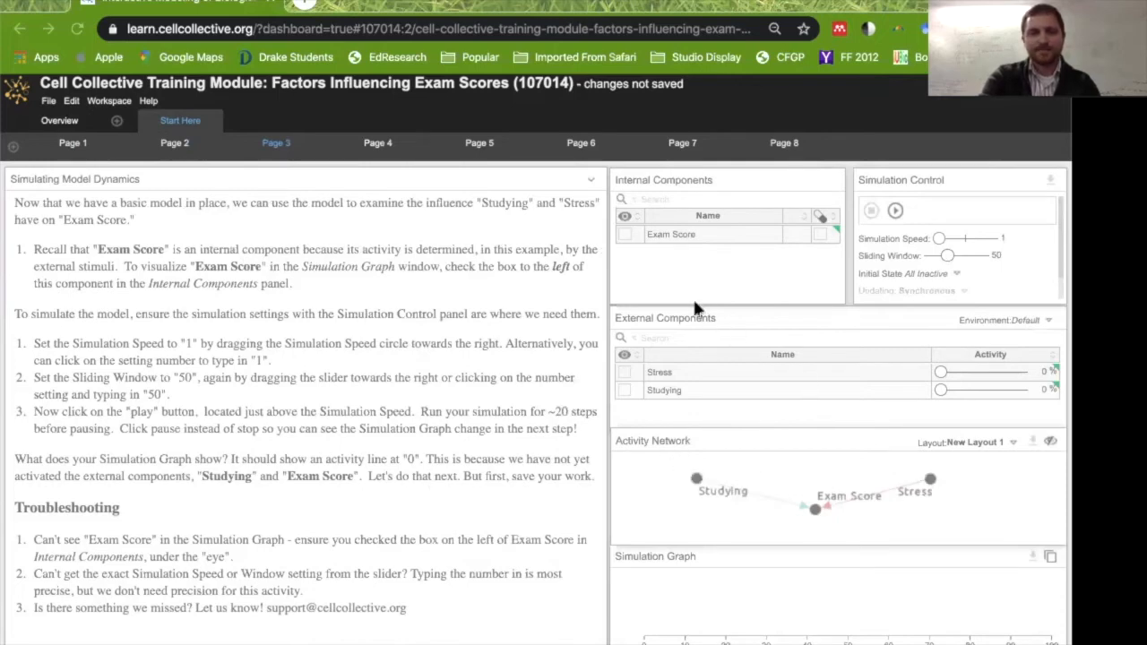
pyautogui.click(626, 237)
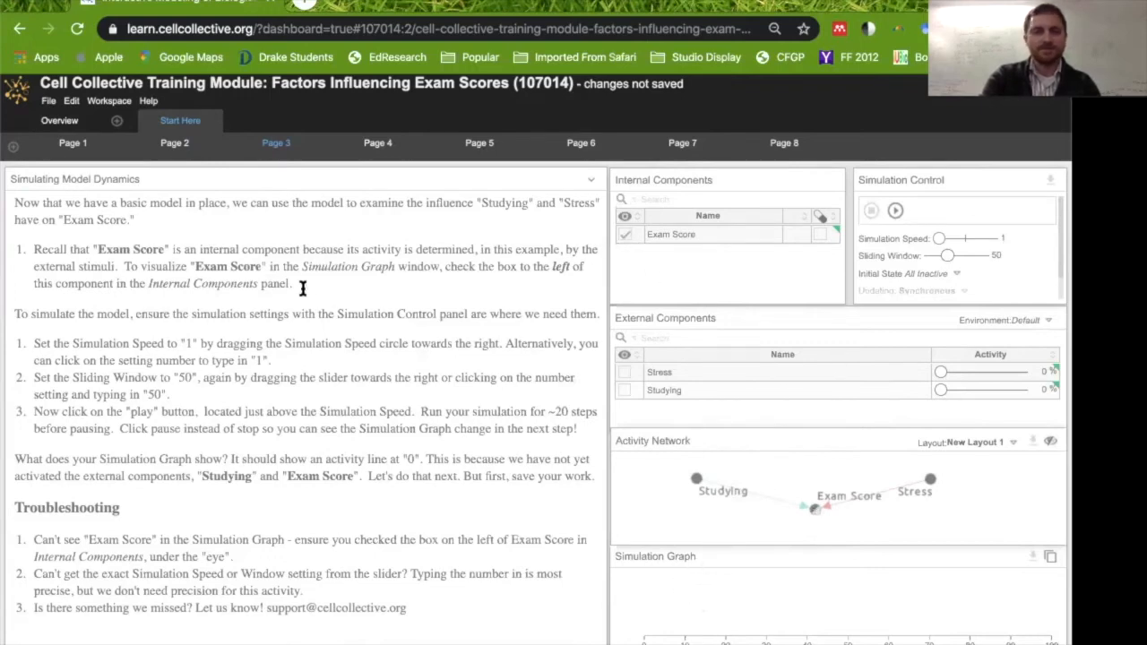
# Set the simulation's sliding window to 50.
pyautogui.click(996, 255)
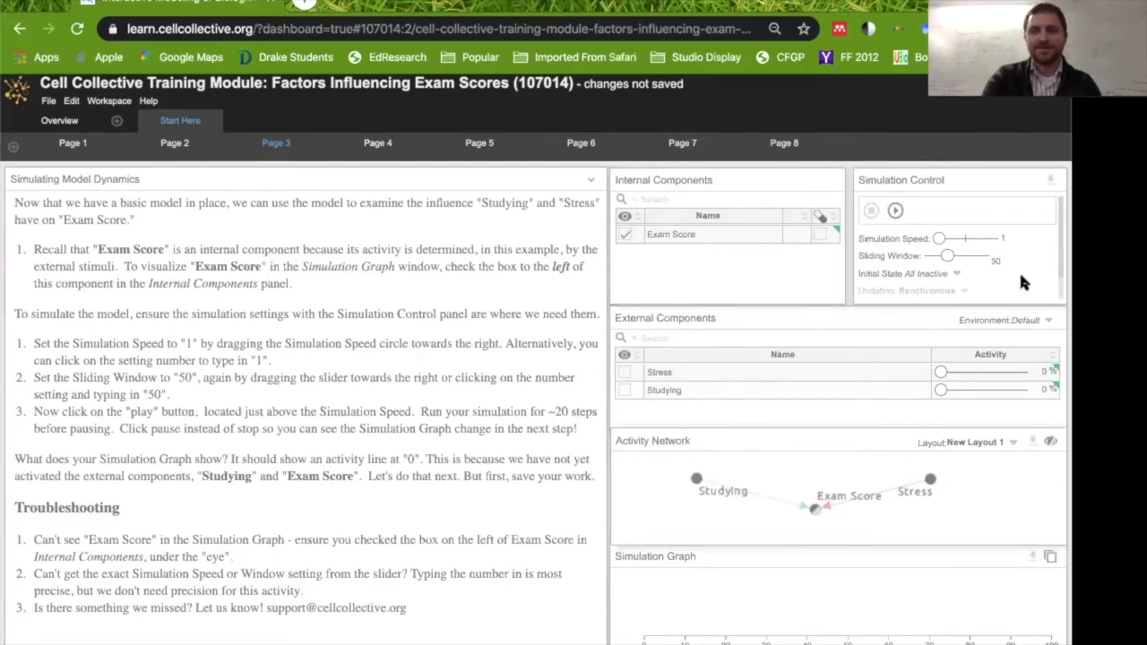
pyautogui.press('BackSpace')
pyautogui.write('0')
pyautogui.press('Return')
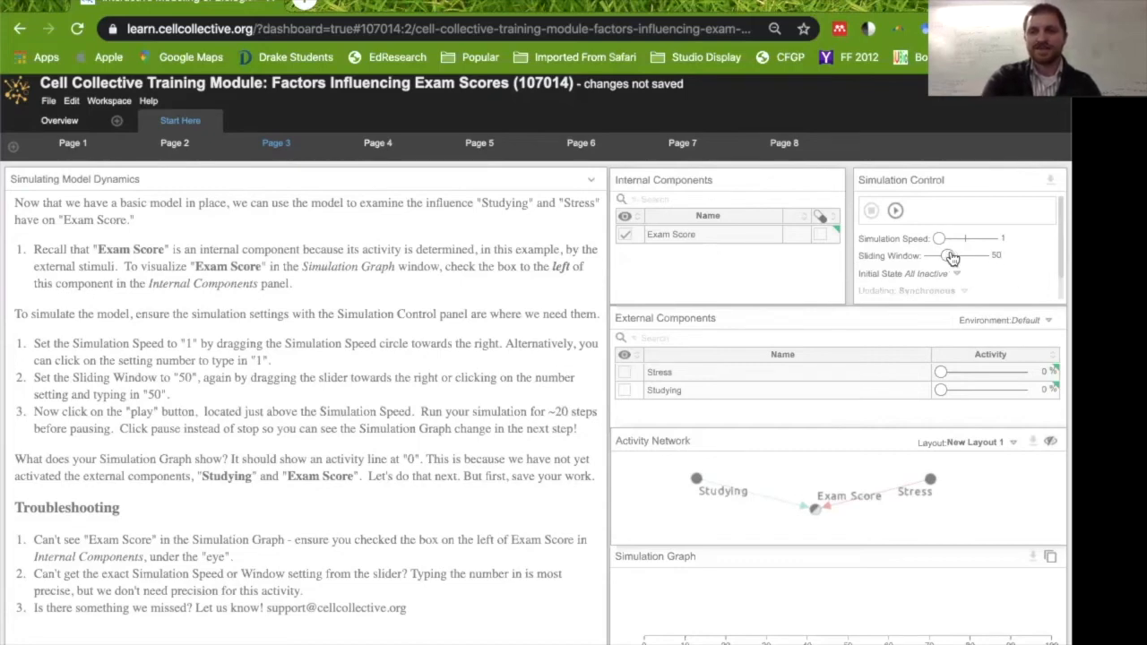
pyautogui.moveTo(947, 256); pyautogui.dragTo(947, 257)
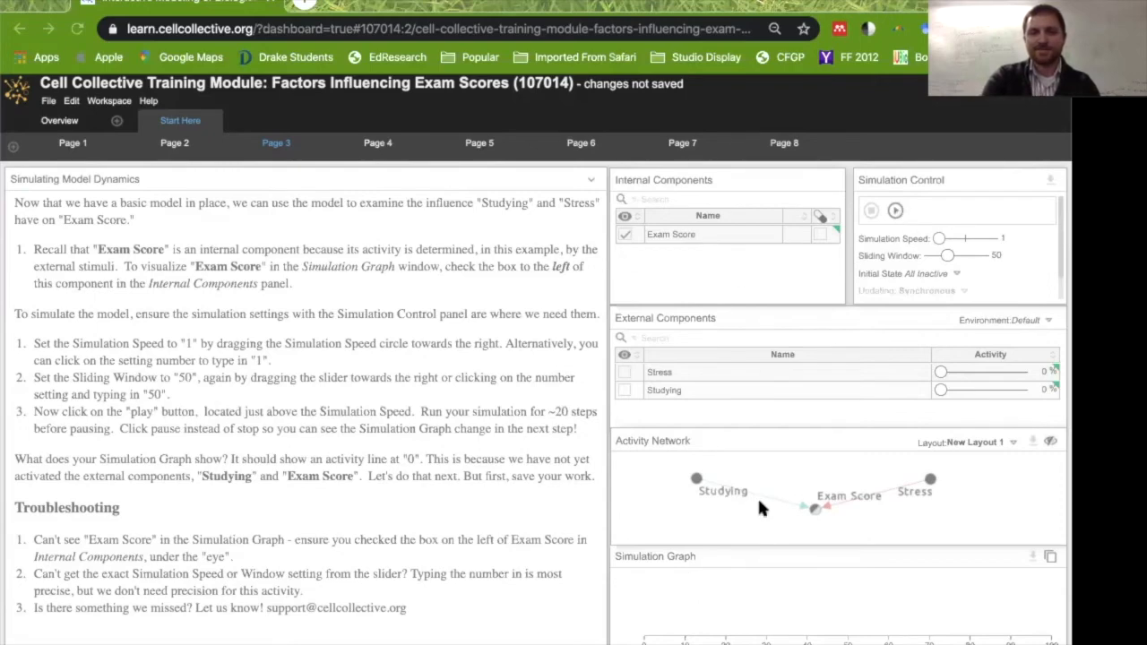
# Run the simulation for about 22 steps and pause it.
pyautogui.click(896, 210)
pyautogui.click(896, 212)
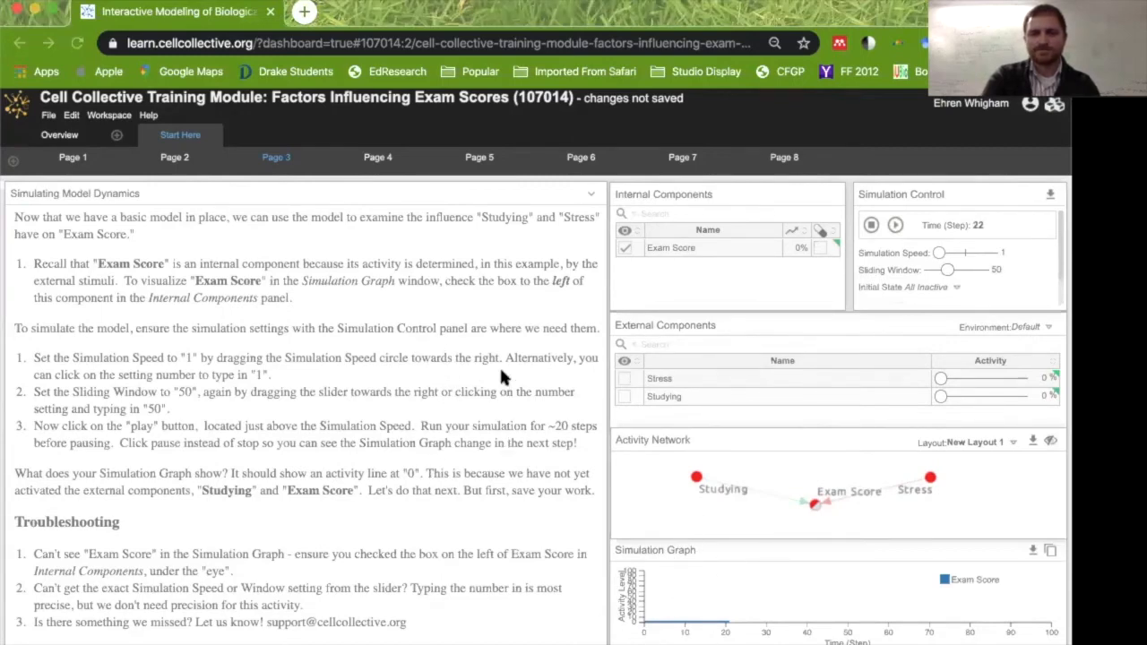
pyautogui.click(527, 405)
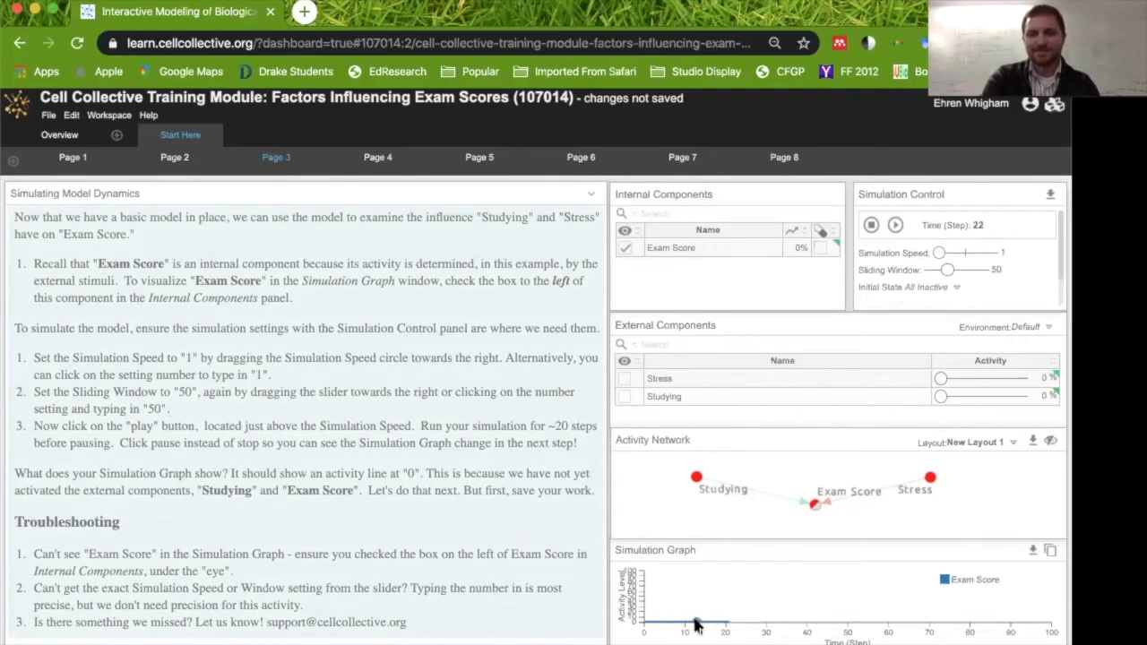
pyautogui.moveTo(697, 624)
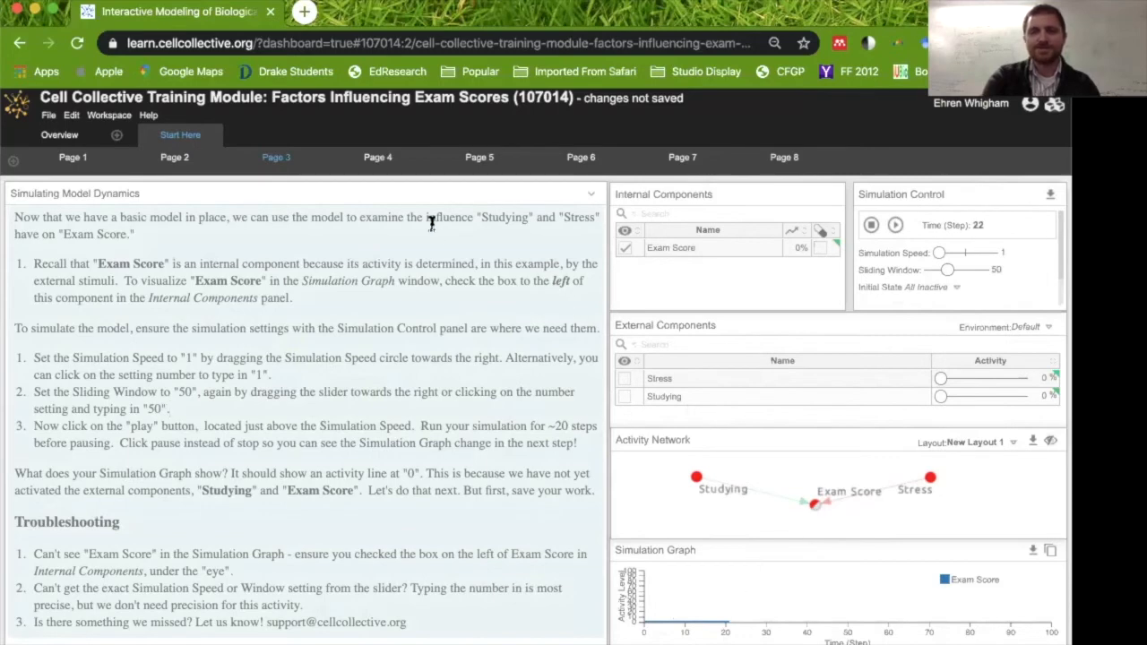
# Open Page 4, set Studying's activity level to 100%, and run the simulation.
pyautogui.click(378, 156)
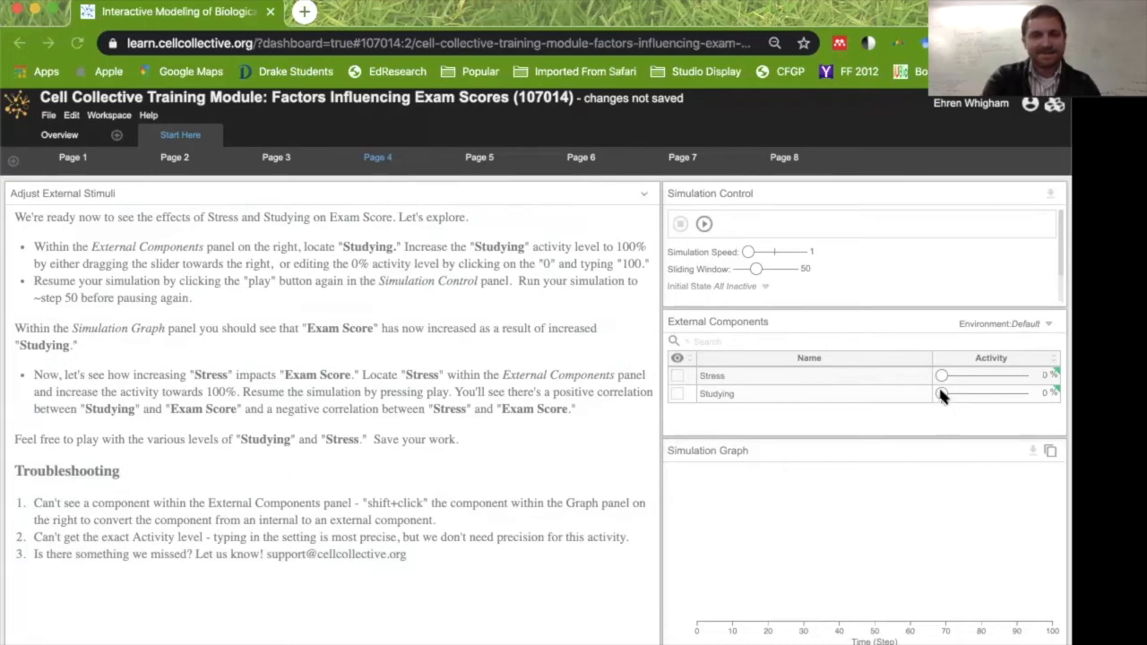
pyautogui.moveTo(943, 397); pyautogui.dragTo(1032, 400)
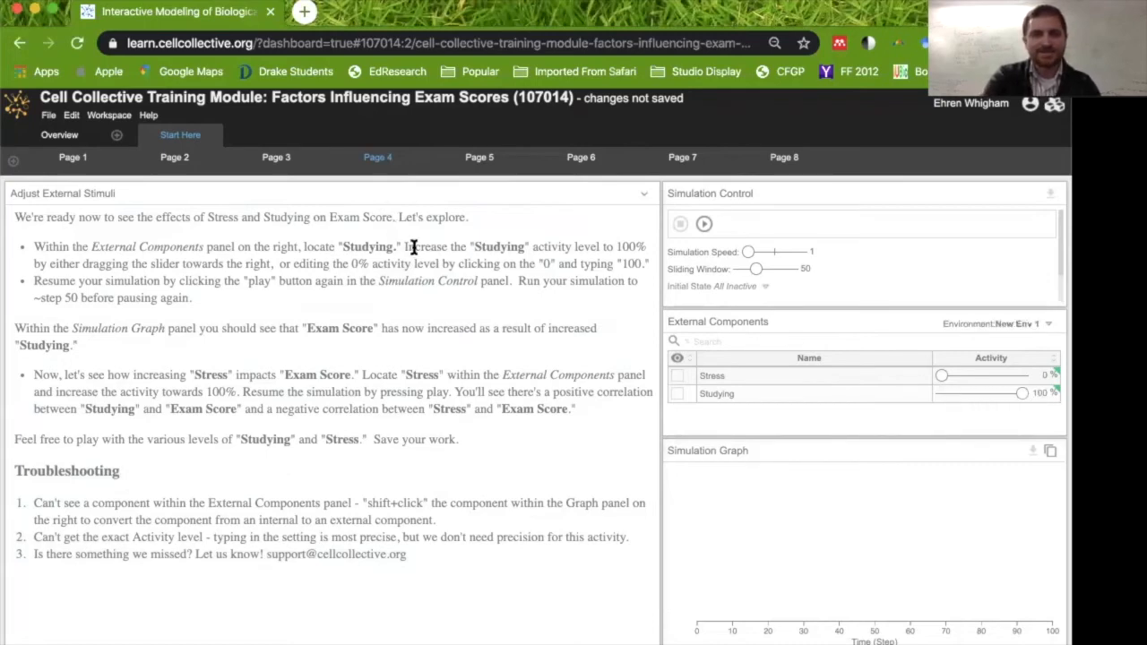
pyautogui.moveTo(469, 246); pyautogui.dragTo(637, 248)
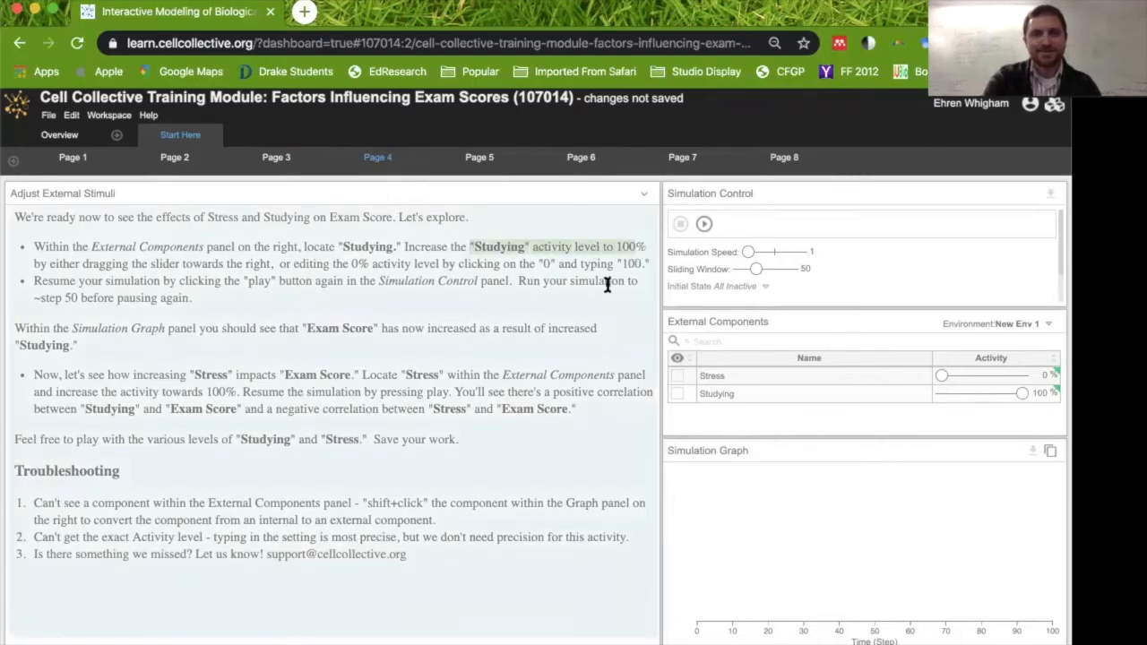
pyautogui.click(590, 290)
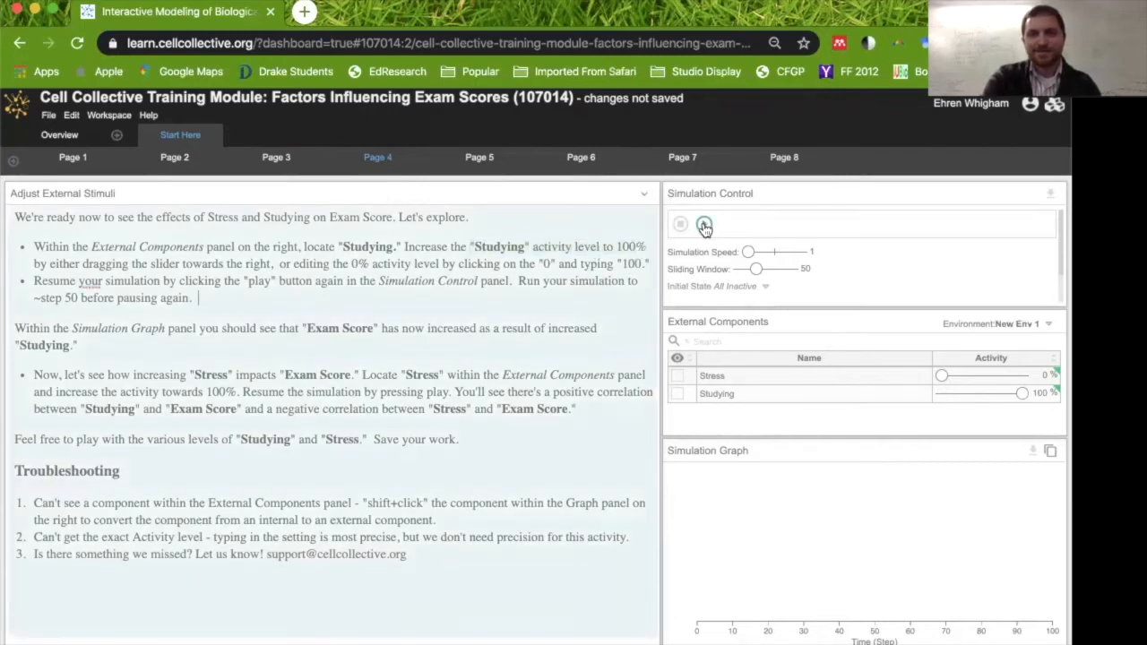
pyautogui.click(705, 226)
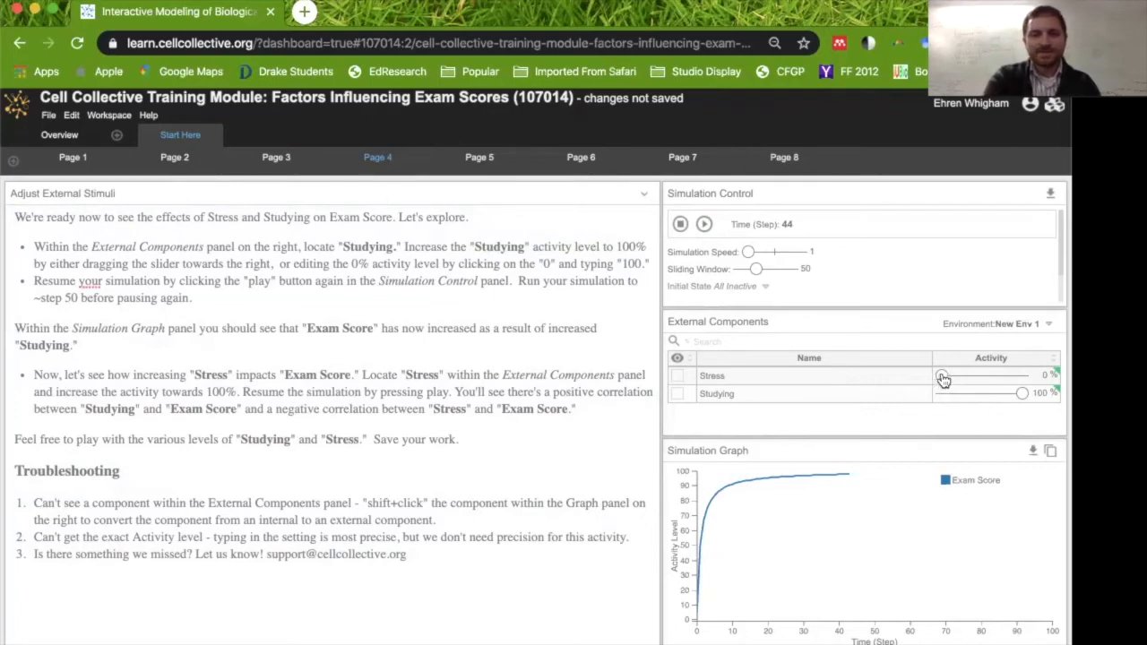
# Raise Stress's activity level to about 69% and continue the simulation.
pyautogui.moveTo(943, 380); pyautogui.dragTo(999, 382)
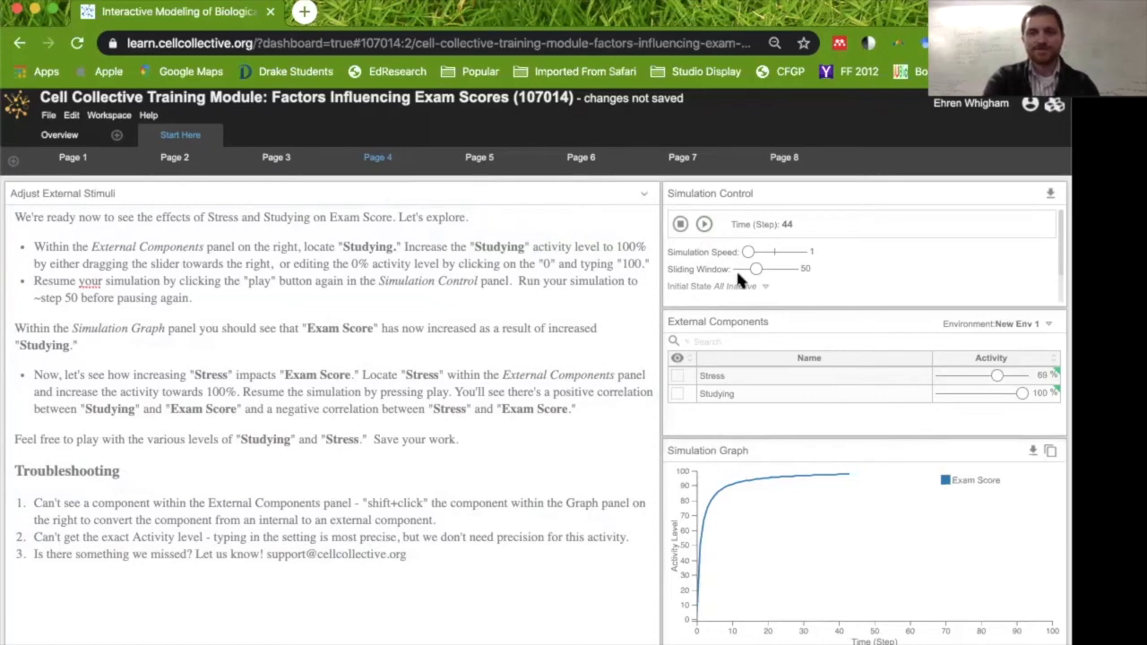
pyautogui.click(705, 228)
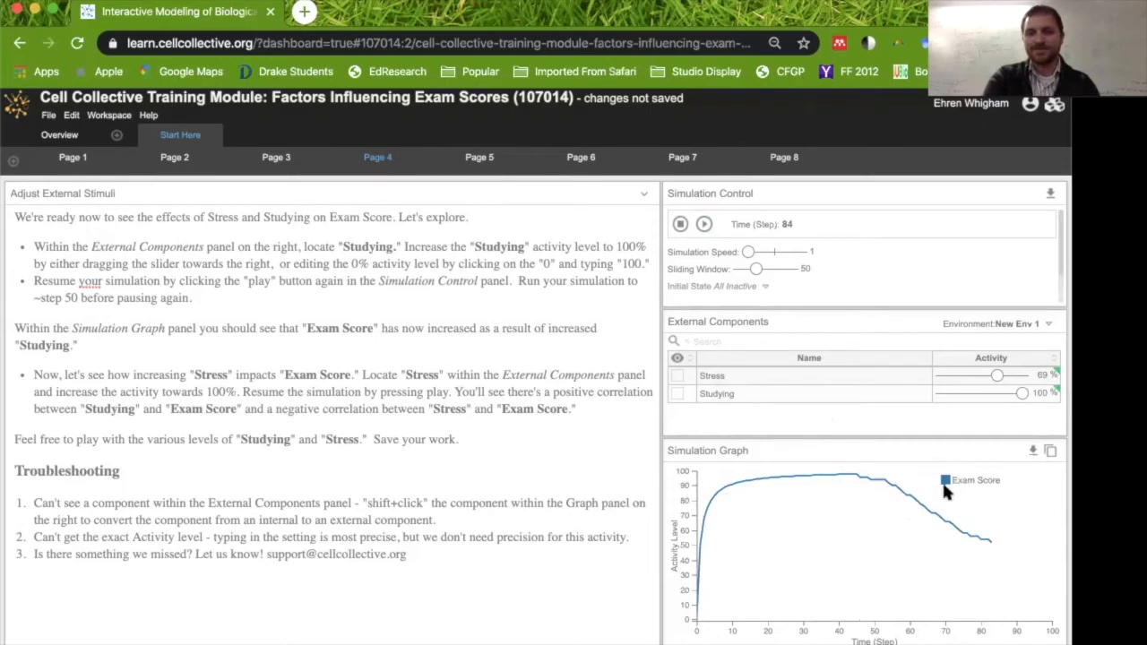
# Go to Page 5 and add a component named Note Quality in the graph above Exam Score.
pyautogui.click(479, 158)
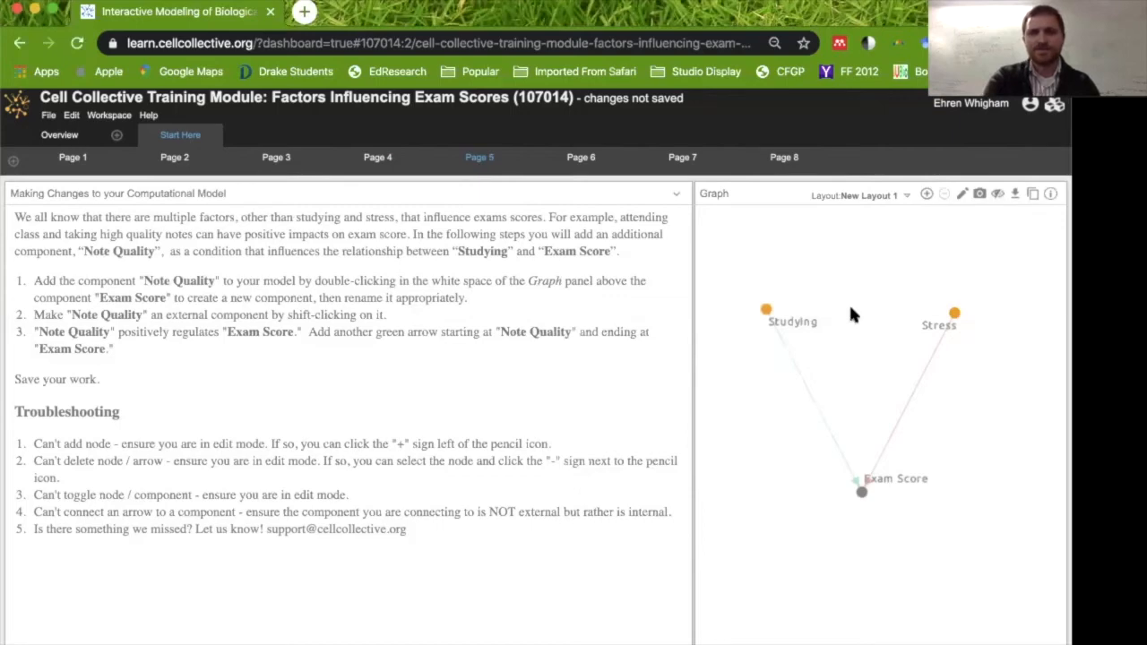
pyautogui.doubleClick(851, 313)
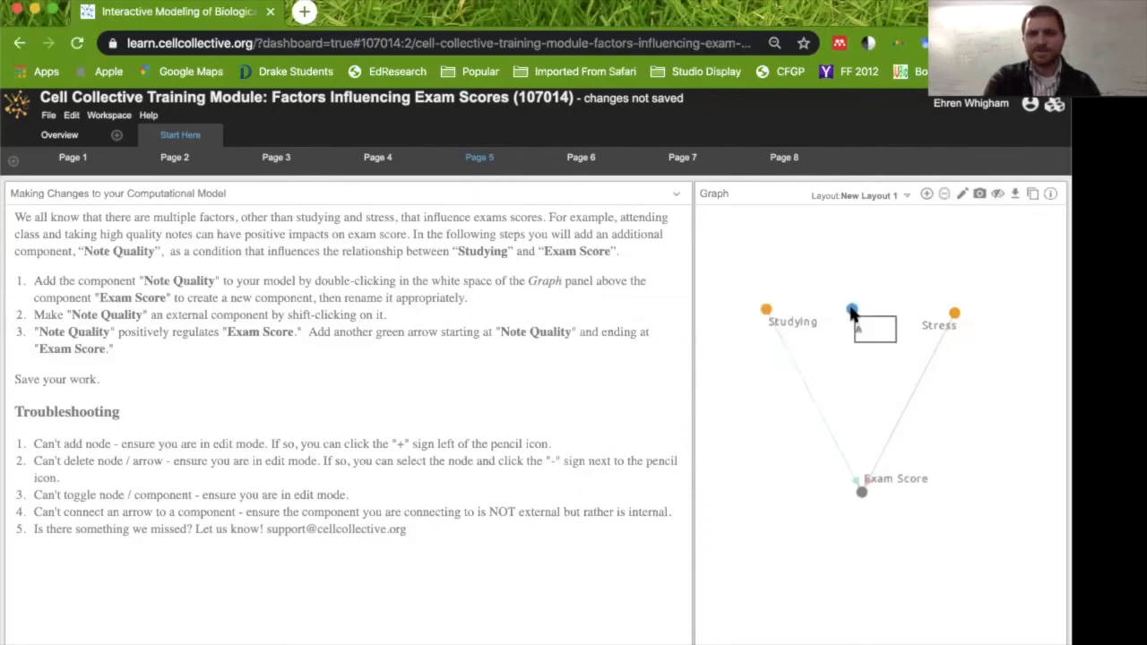
pyautogui.write('Note Quality')
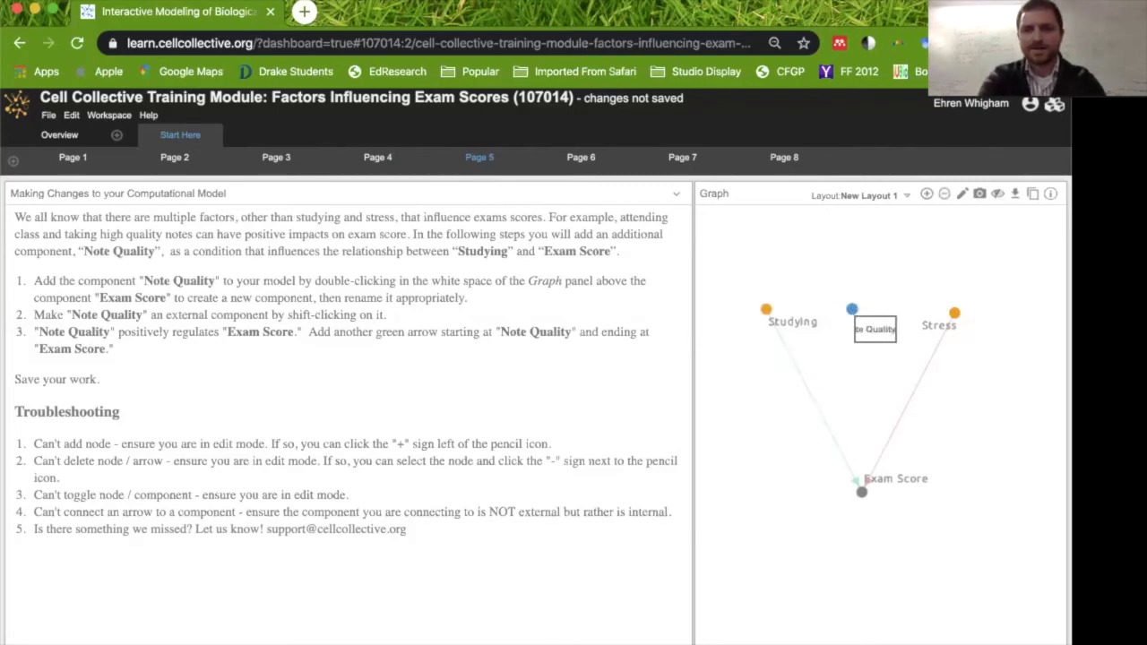
pyautogui.press('Return')
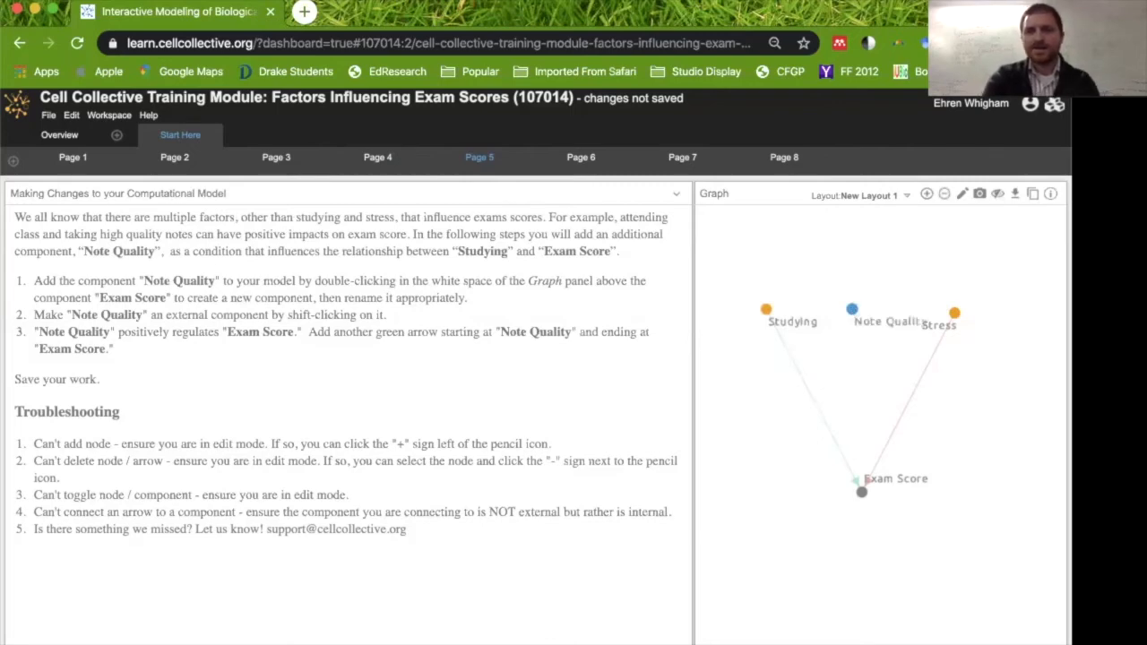
# Switch to view mode, spread Studying, Note Quality and Stress apart in the graph, and return to edit mode.
pyautogui.click(963, 197)
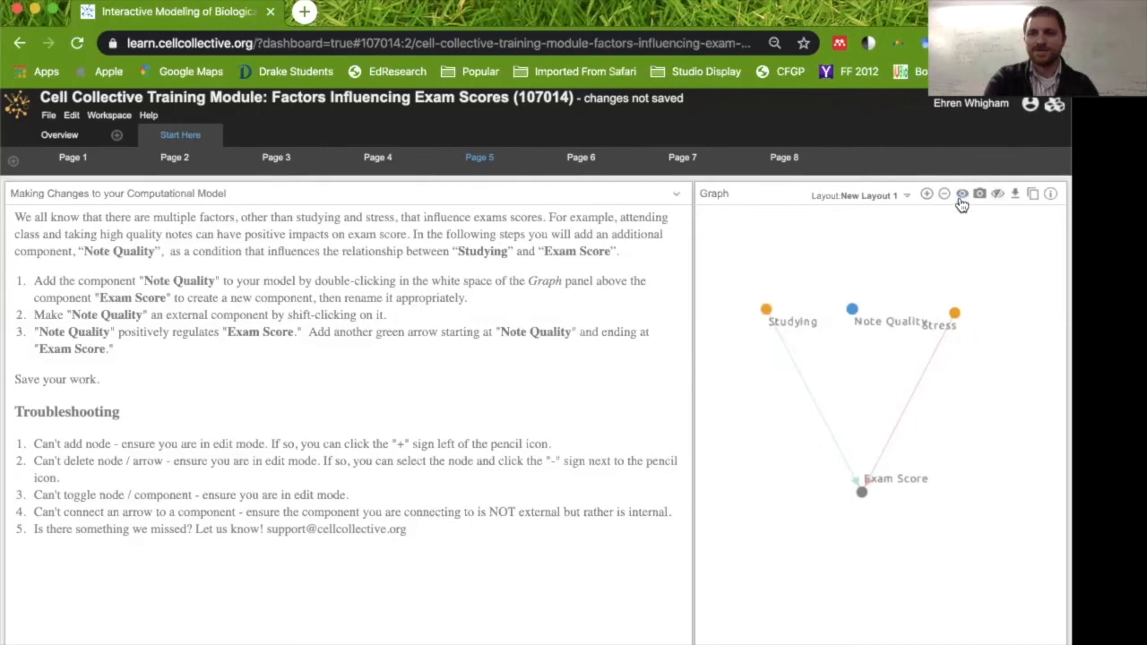
pyautogui.moveTo(955, 314); pyautogui.dragTo(1000, 312)
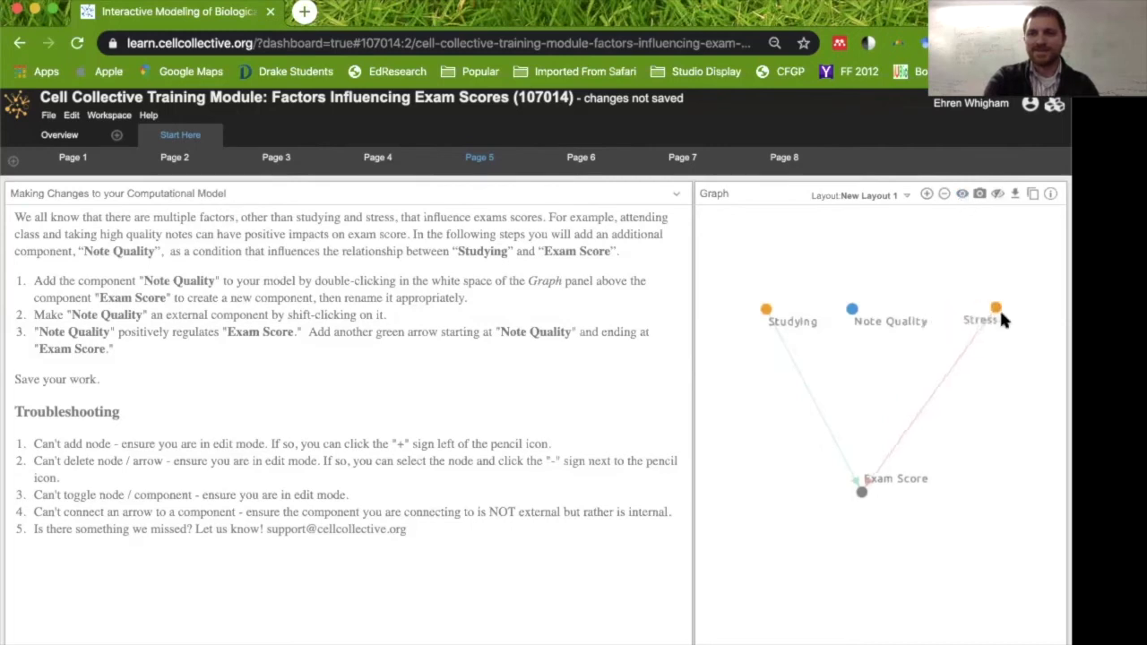
pyautogui.moveTo(751, 313); pyautogui.dragTo(733, 306)
pyautogui.moveTo(854, 311); pyautogui.dragTo(859, 313)
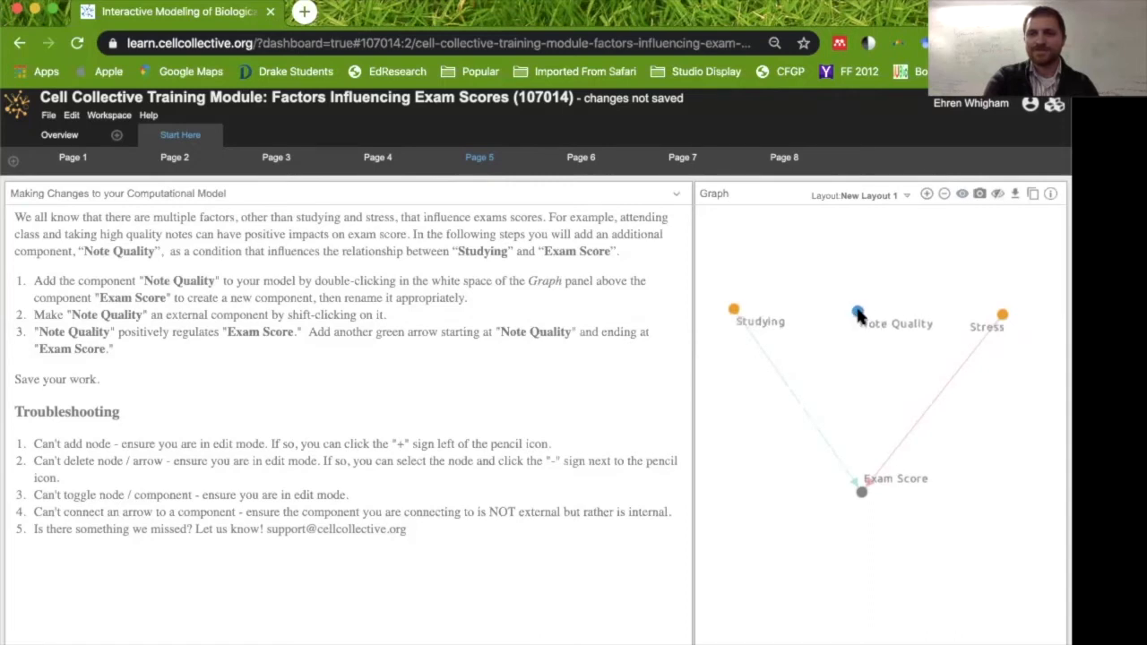
pyautogui.click(963, 194)
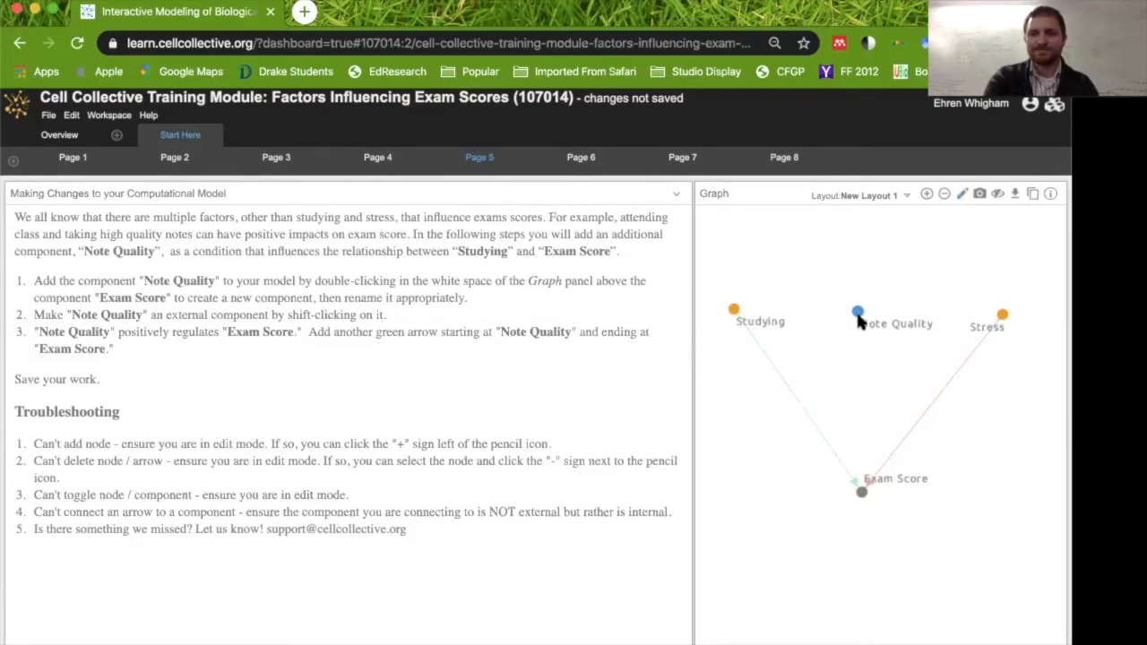
# Make Note Quality an external component and draw an activating arrow from Note Quality to Exam Score.
pyautogui.moveTo(857, 315); pyautogui.dragTo(857, 369)
pyautogui.click(885, 297)
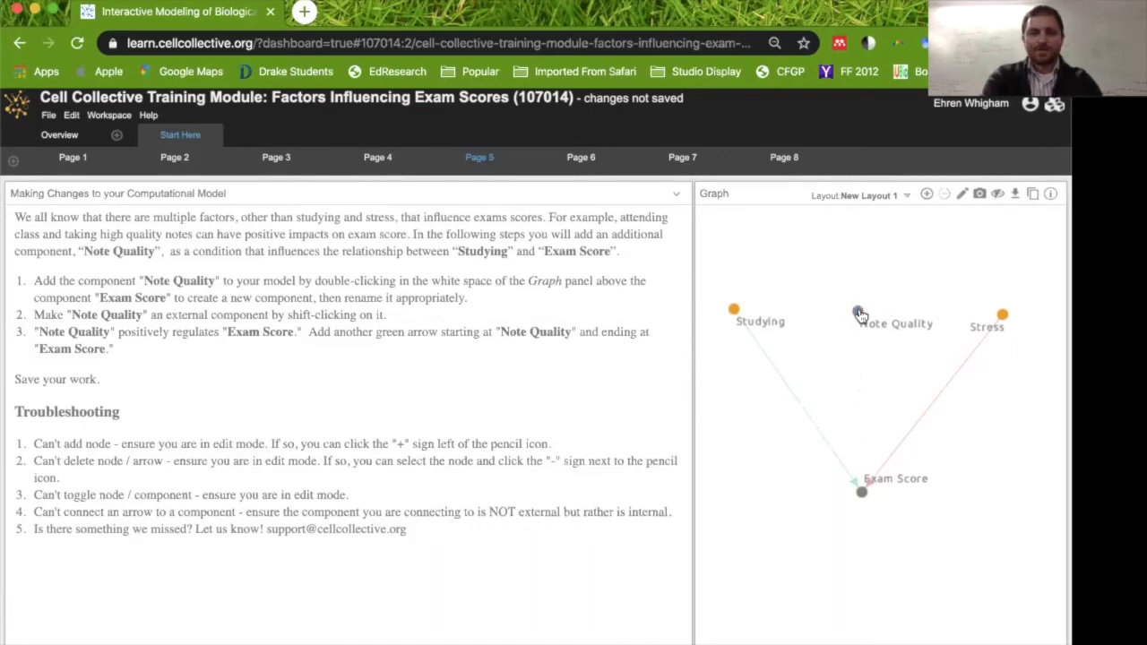
pyautogui.keyDown('shift'); pyautogui.click(857, 316); pyautogui.keyUp('shift')
pyautogui.moveTo(858, 318); pyautogui.dragTo(863, 500)
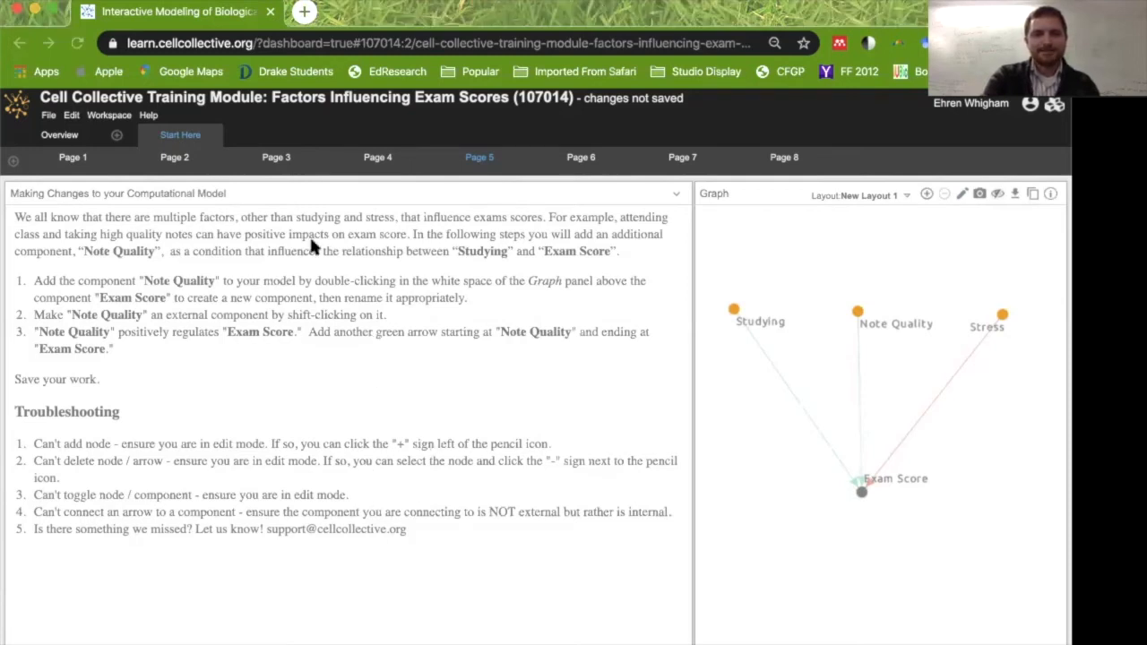
# Go to Page 6, select Exam Score, and add a condition under Studying in its regulatory mechanism.
pyautogui.click(582, 159)
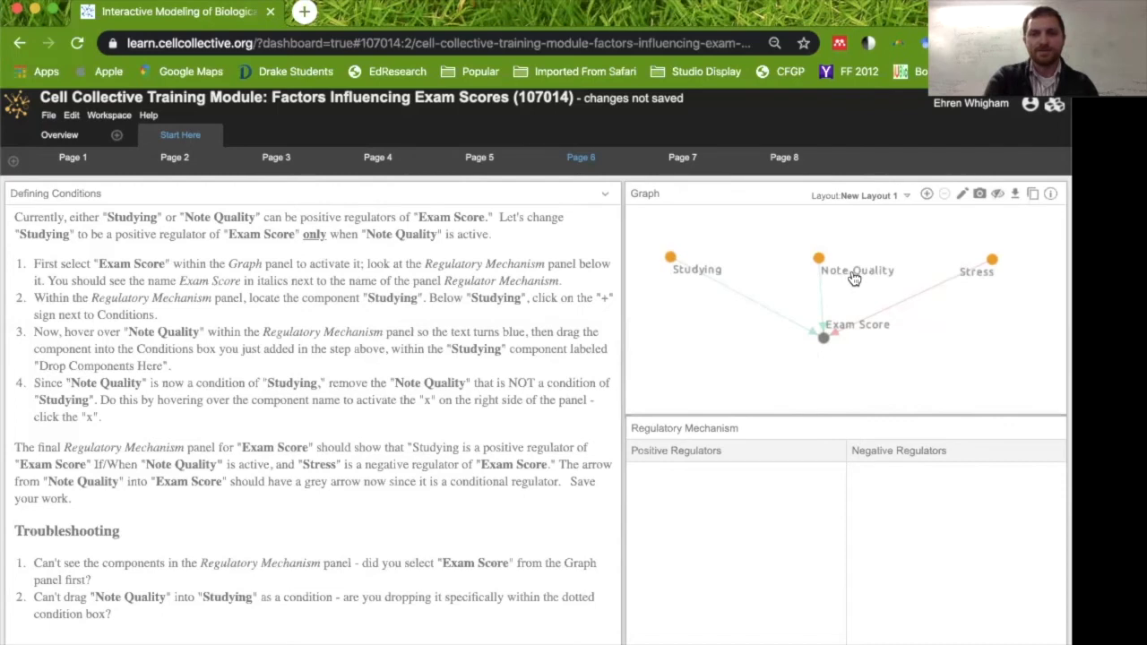
pyautogui.click(823, 339)
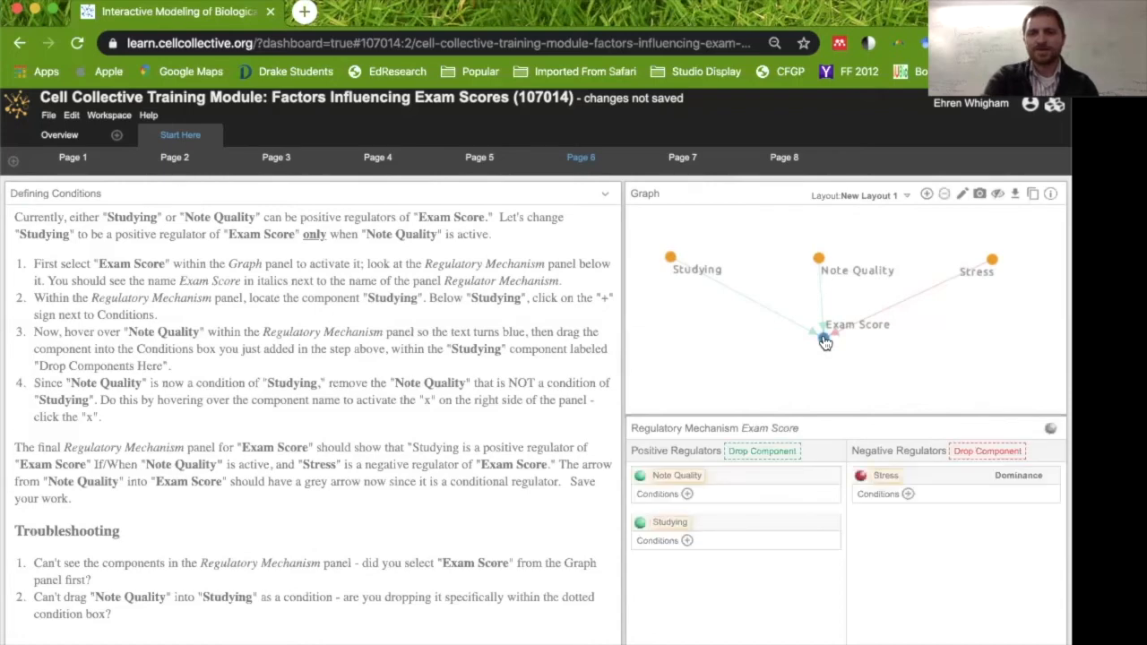
pyautogui.click(687, 541)
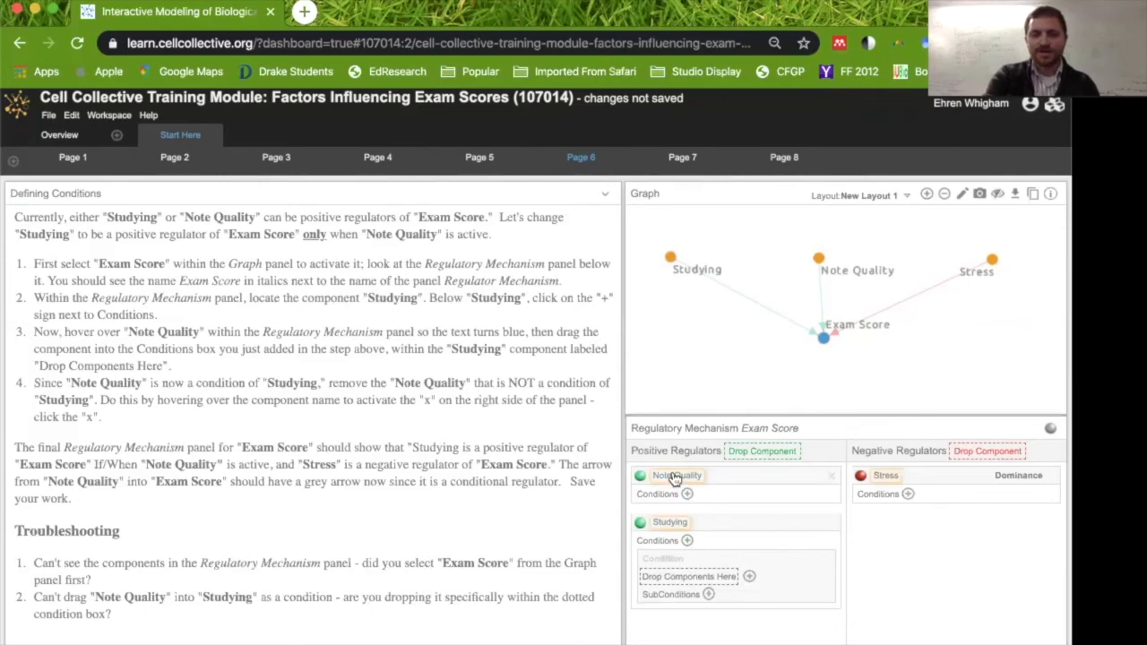
# Make Note Quality the condition for Studying and remove Note Quality as a separate positive regulator.
pyautogui.moveTo(674, 479); pyautogui.dragTo(682, 583)
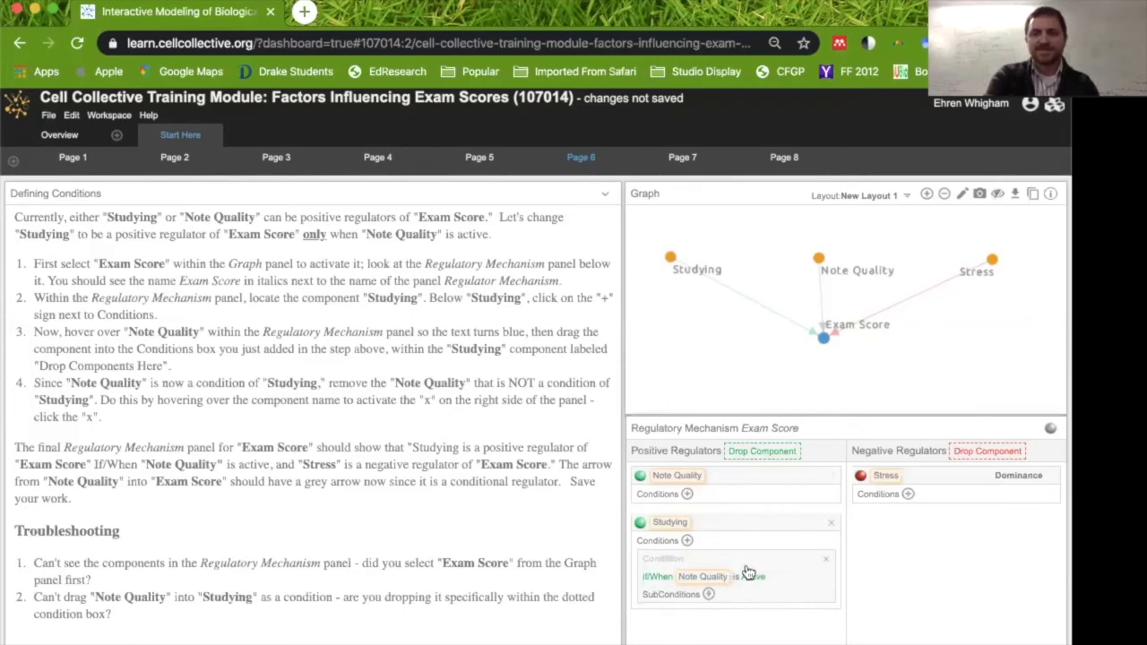
pyautogui.moveTo(833, 479)
pyautogui.click(834, 479)
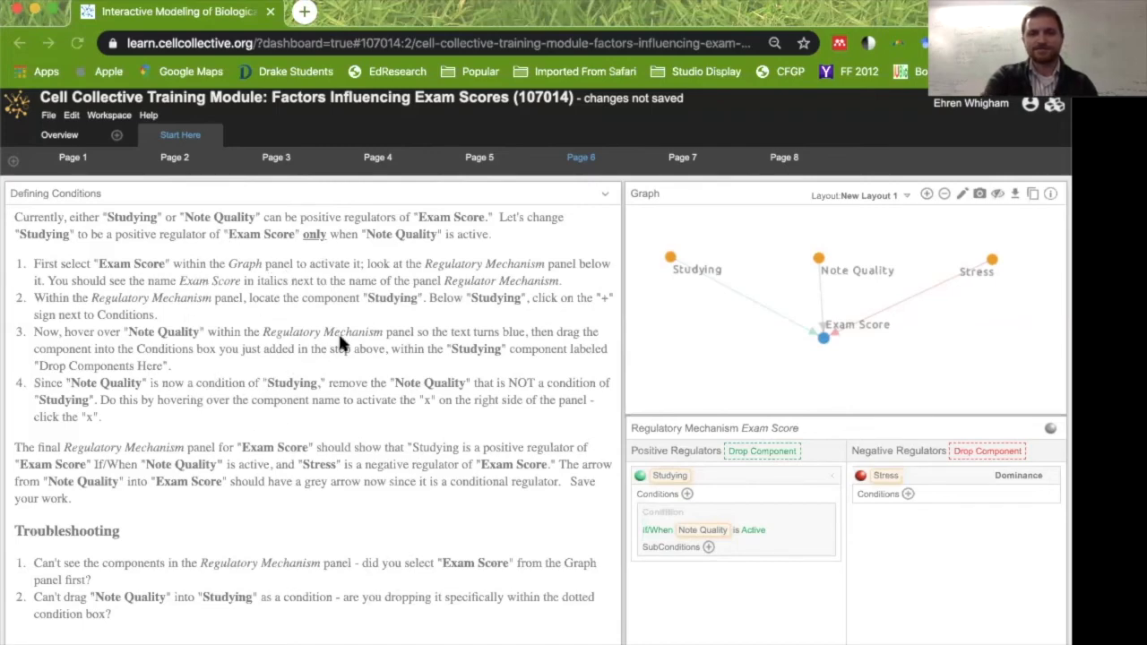
# Open Page 7, set Stress's activity level to 0%, and run the simulation.
pyautogui.click(682, 158)
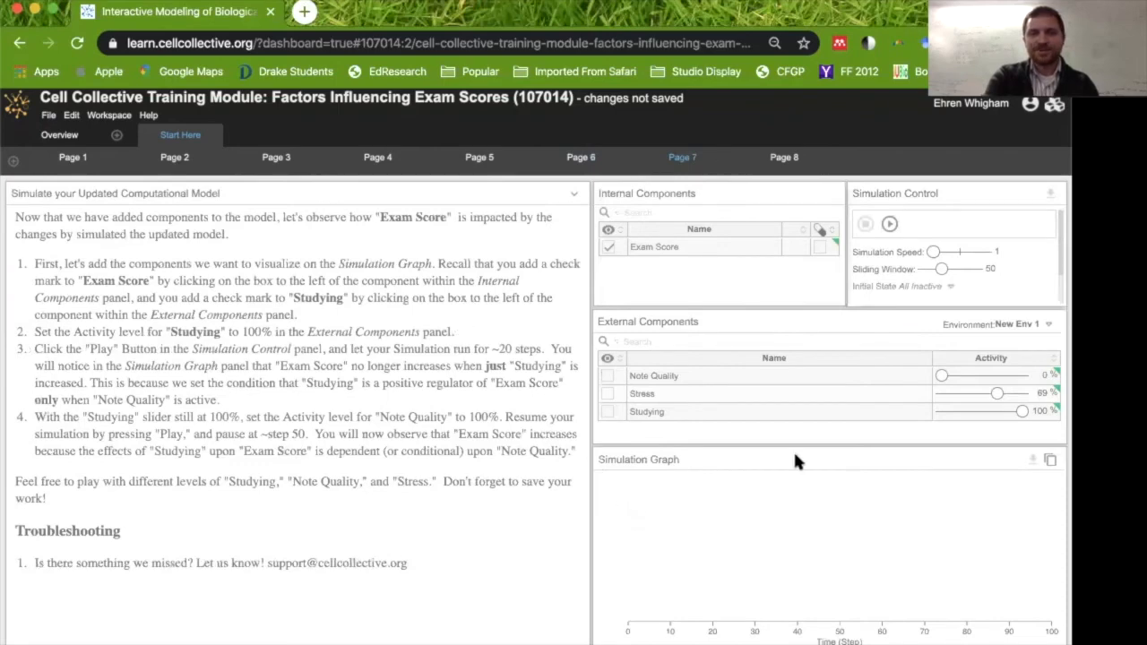
pyautogui.moveTo(997, 397); pyautogui.dragTo(940, 395)
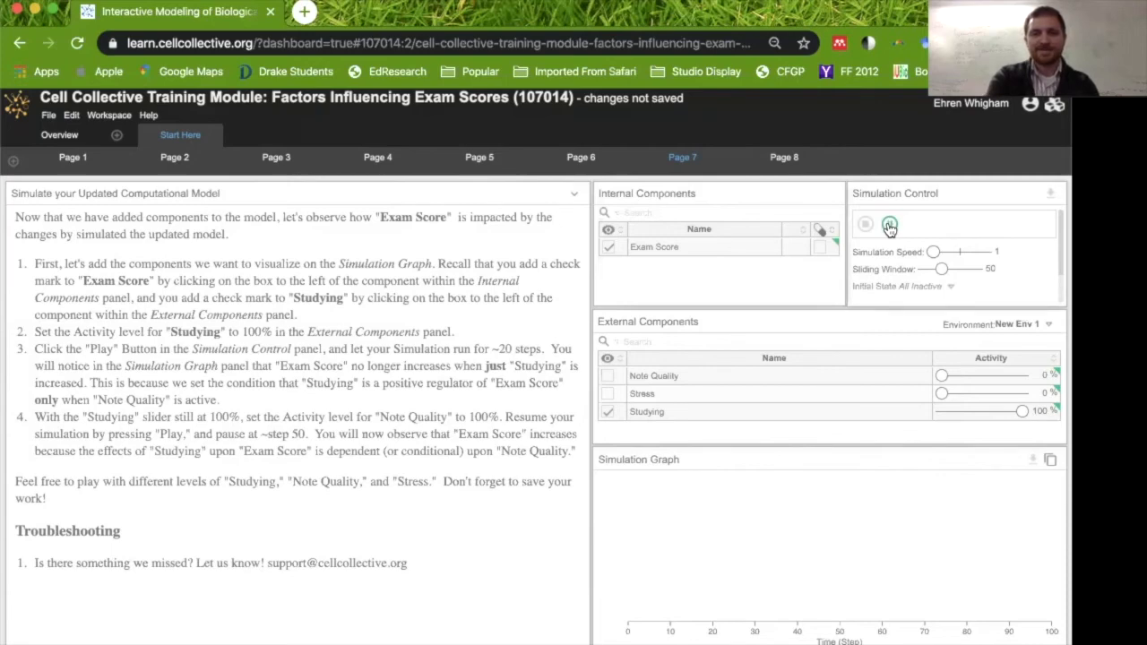
pyautogui.click(889, 227)
pyautogui.click(889, 227)
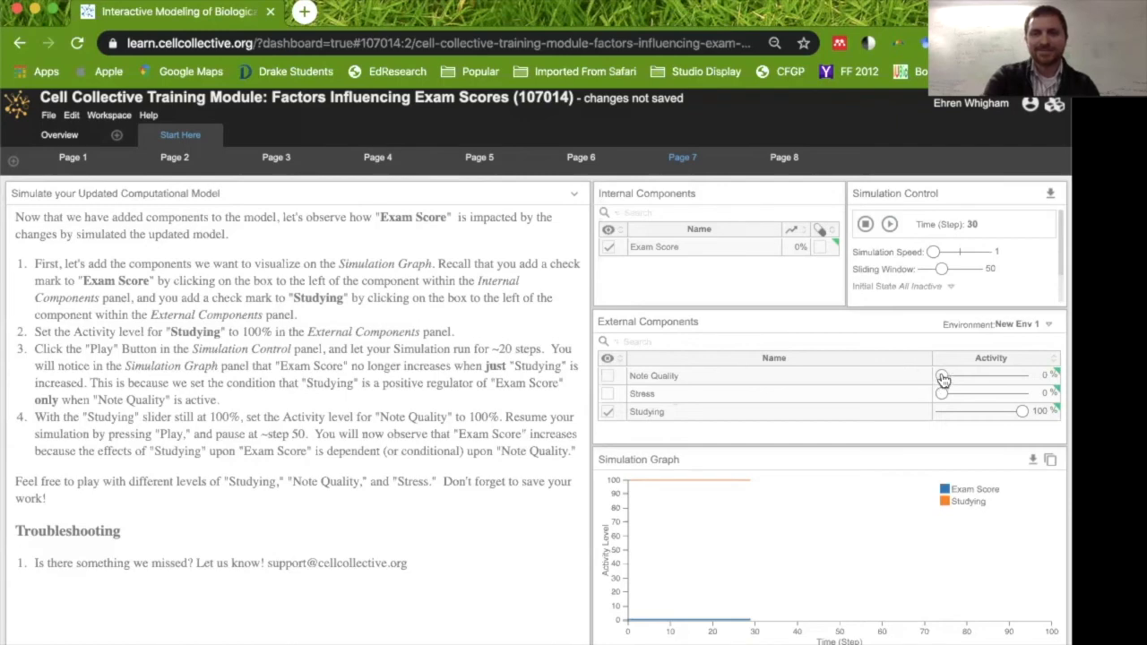
# Raise Note Quality's activity level to about 55% and resume the simulation.
pyautogui.moveTo(942, 380); pyautogui.dragTo(989, 385)
pyautogui.click(890, 225)
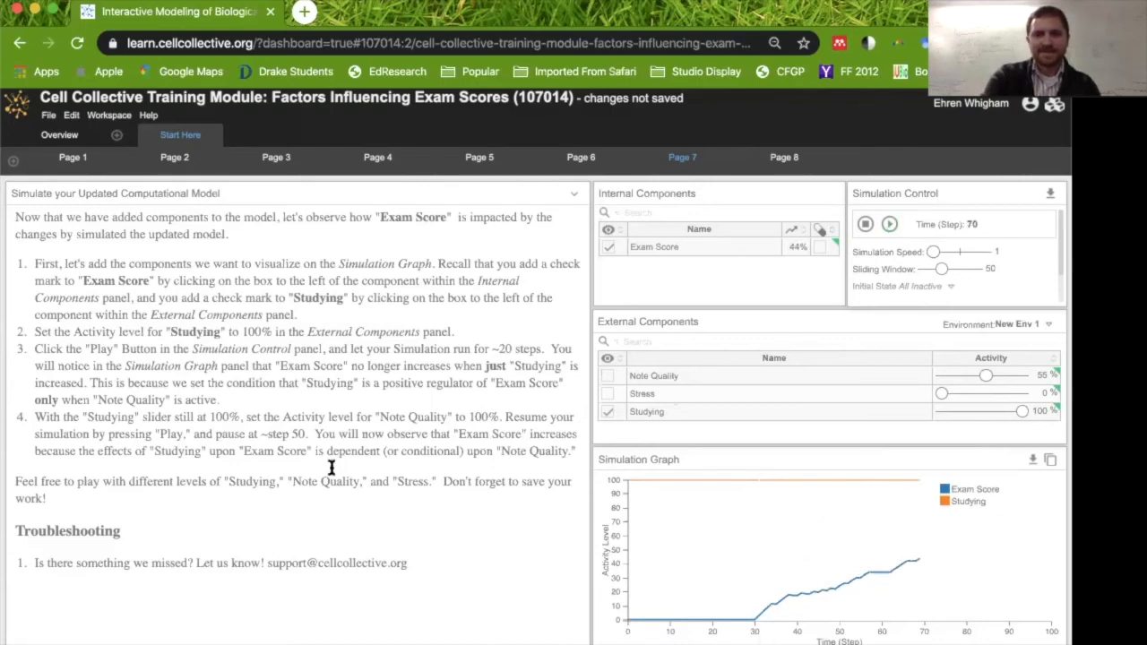
pyautogui.click(150, 469)
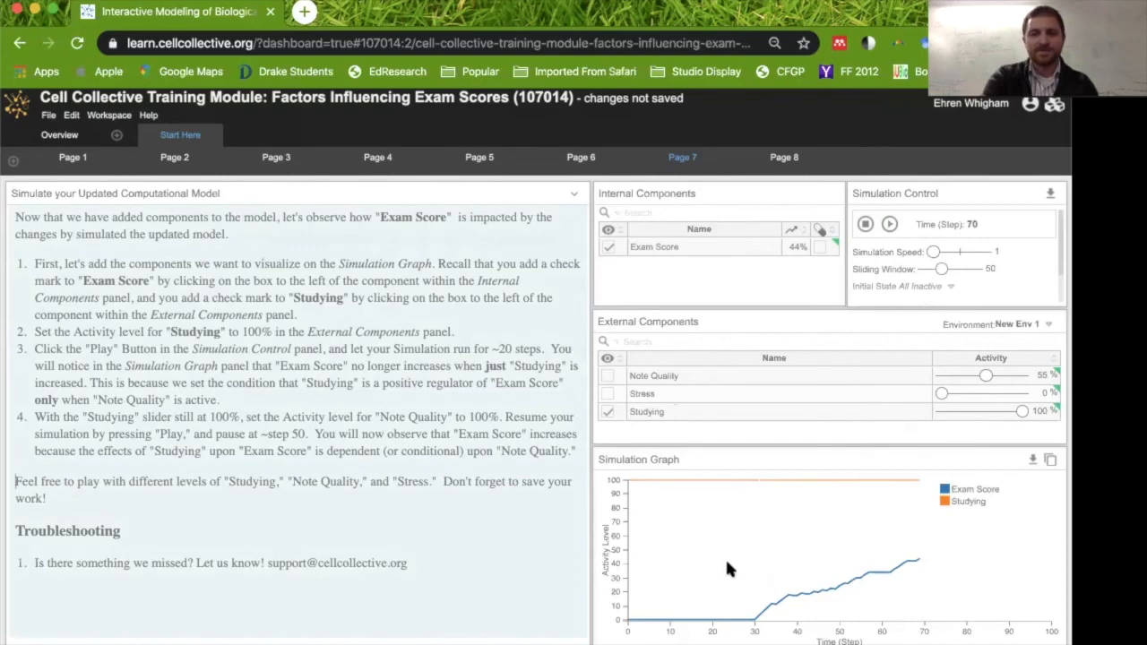
# Open Page 8's cheat sheet and go back to the Cell Collective modules dashboard.
pyautogui.click(784, 157)
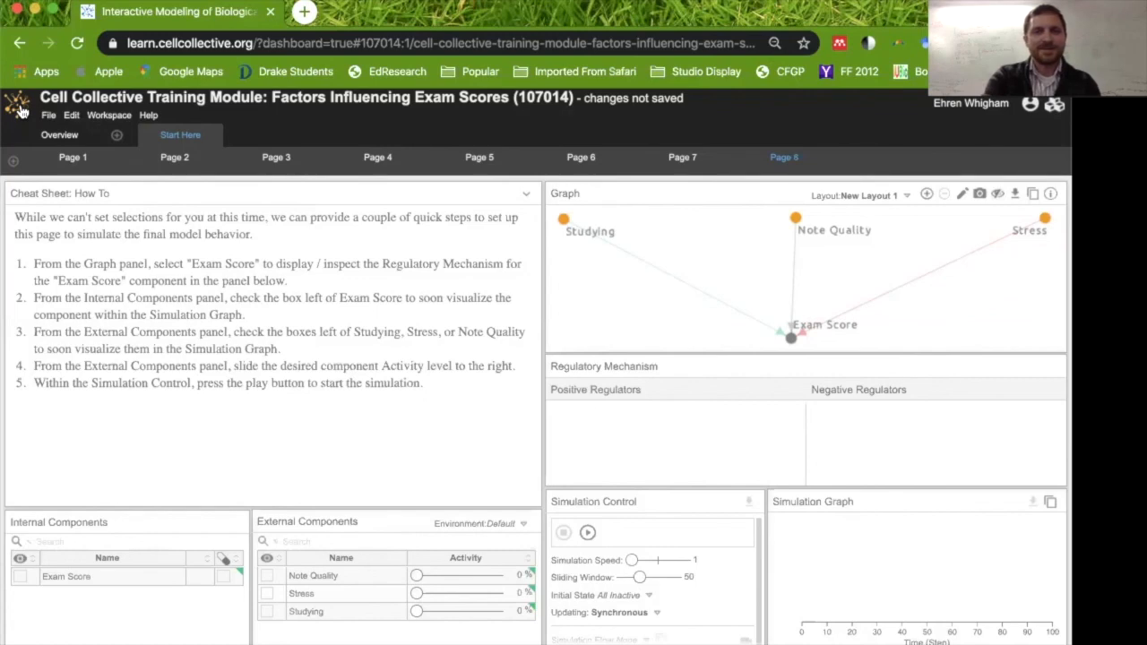
pyautogui.click(21, 110)
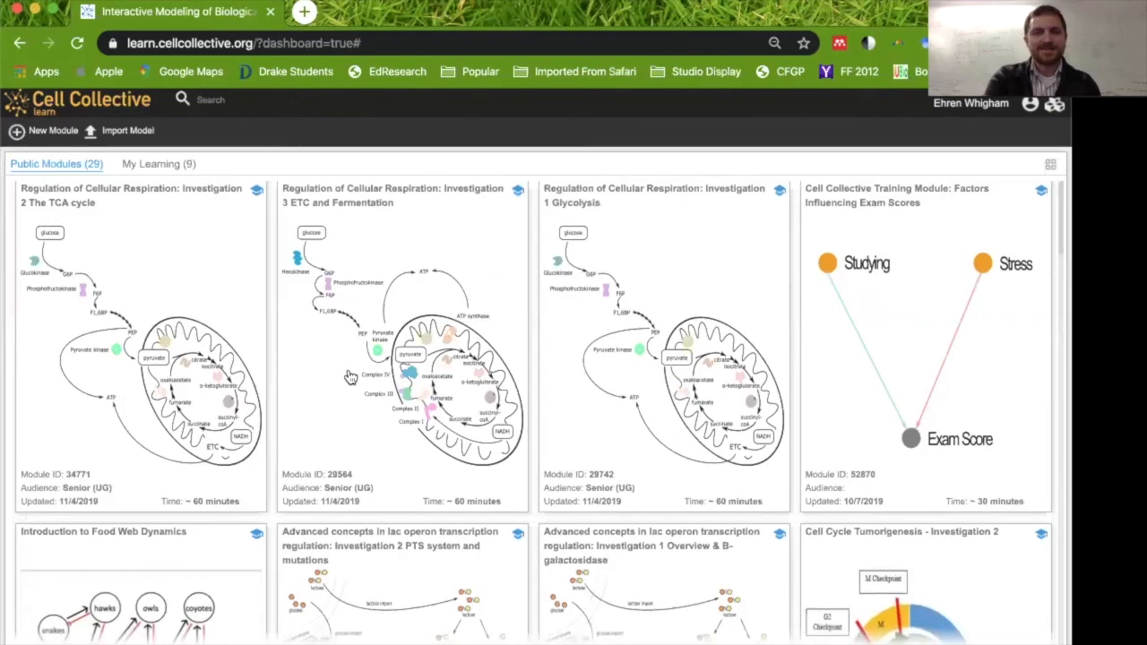
# Browse the list of public modules available on the dashboard.
pyautogui.scroll(-2, 350, 378)
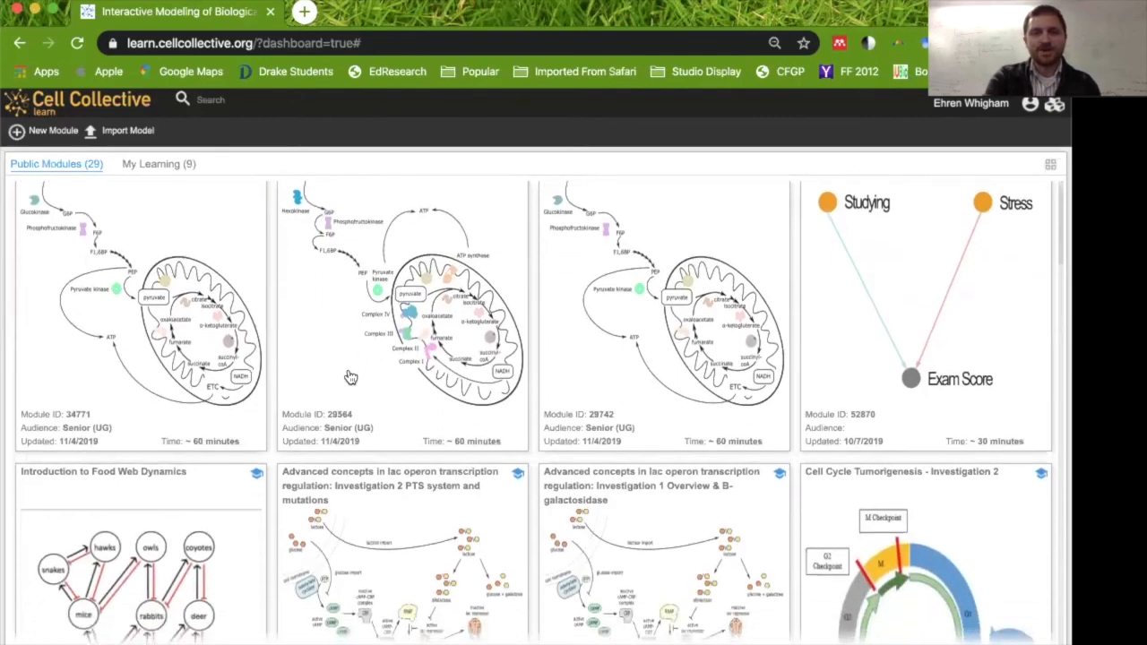
pyautogui.scroll(-1, 350, 377)
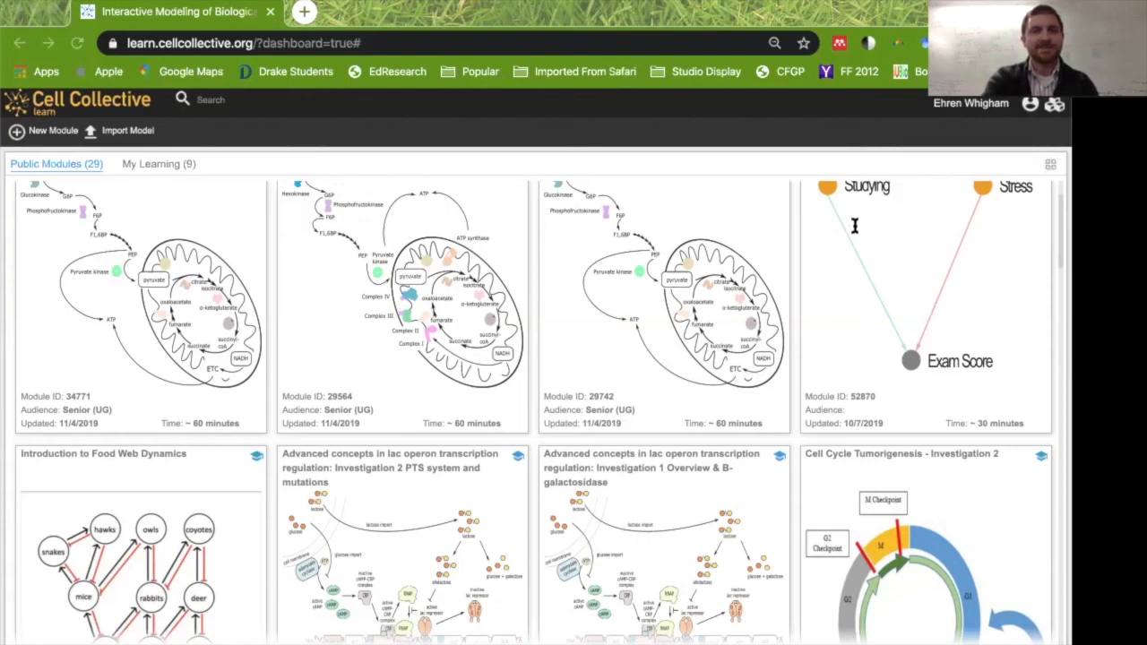
pyautogui.scroll(-1, 890, 260)
pyautogui.scroll(-1, 888, 258)
pyautogui.scroll(-4, 719, 448)
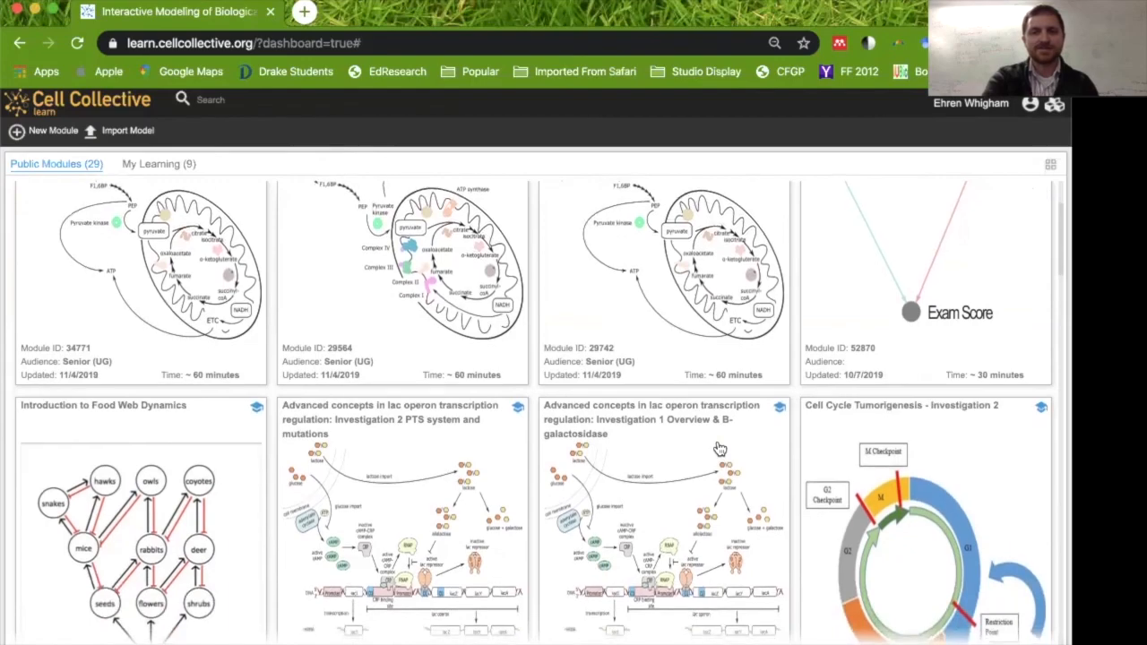
pyautogui.scroll(-10, 720, 448)
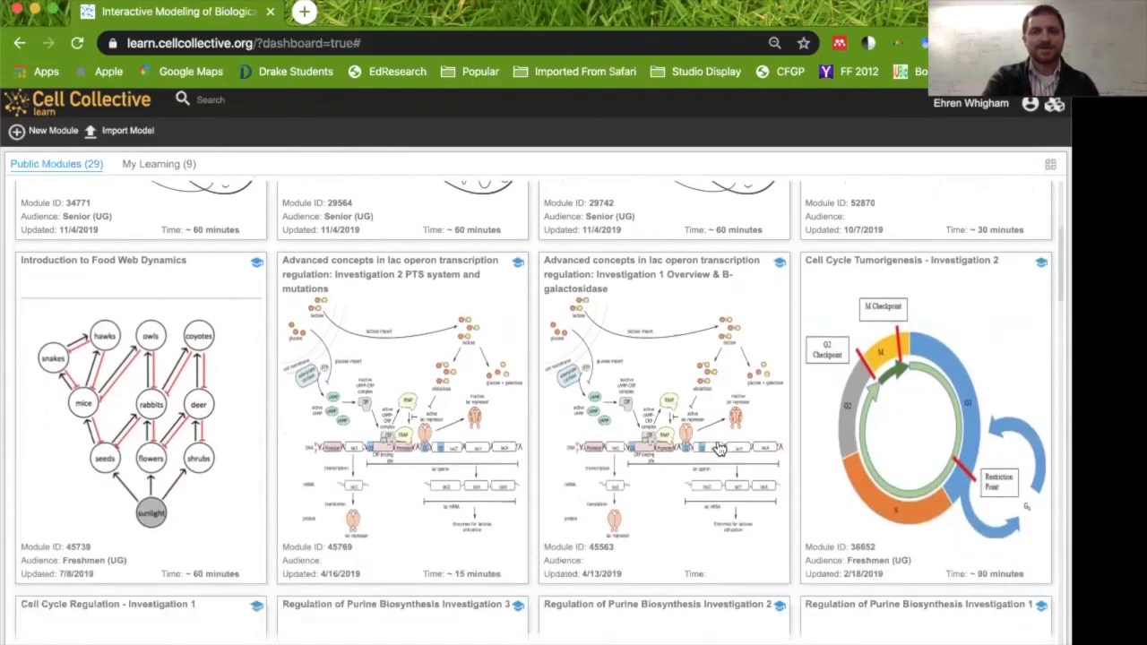
pyautogui.scroll(-10, 720, 448)
pyautogui.scroll(-3, 720, 449)
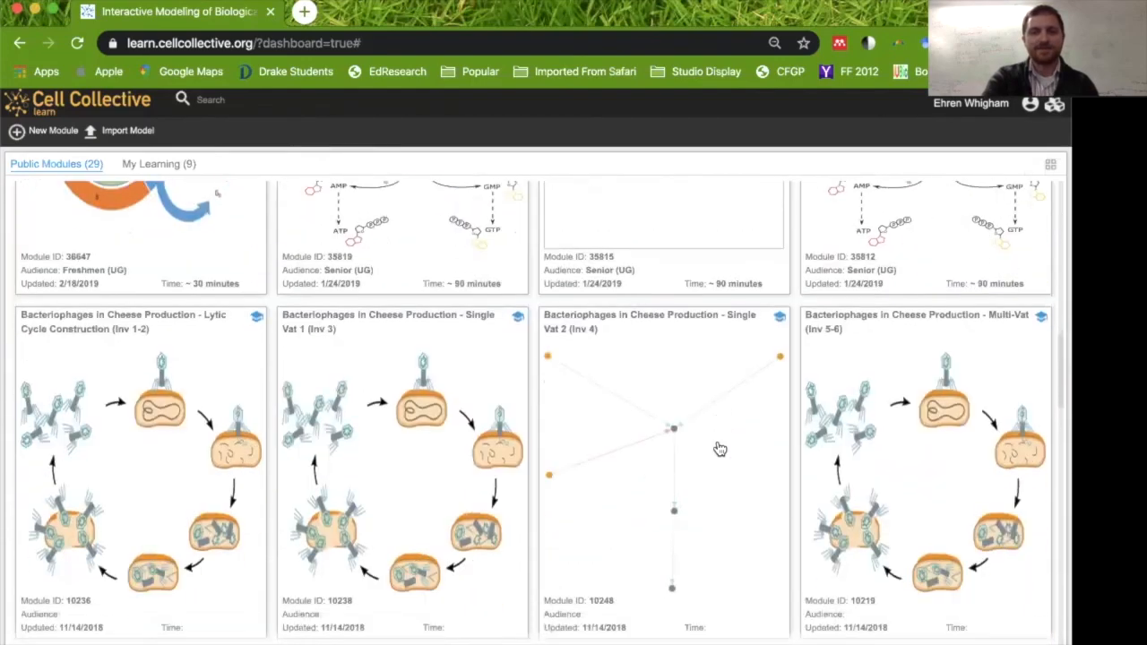
pyautogui.scroll(-10, 720, 448)
pyautogui.scroll(-8, 719, 448)
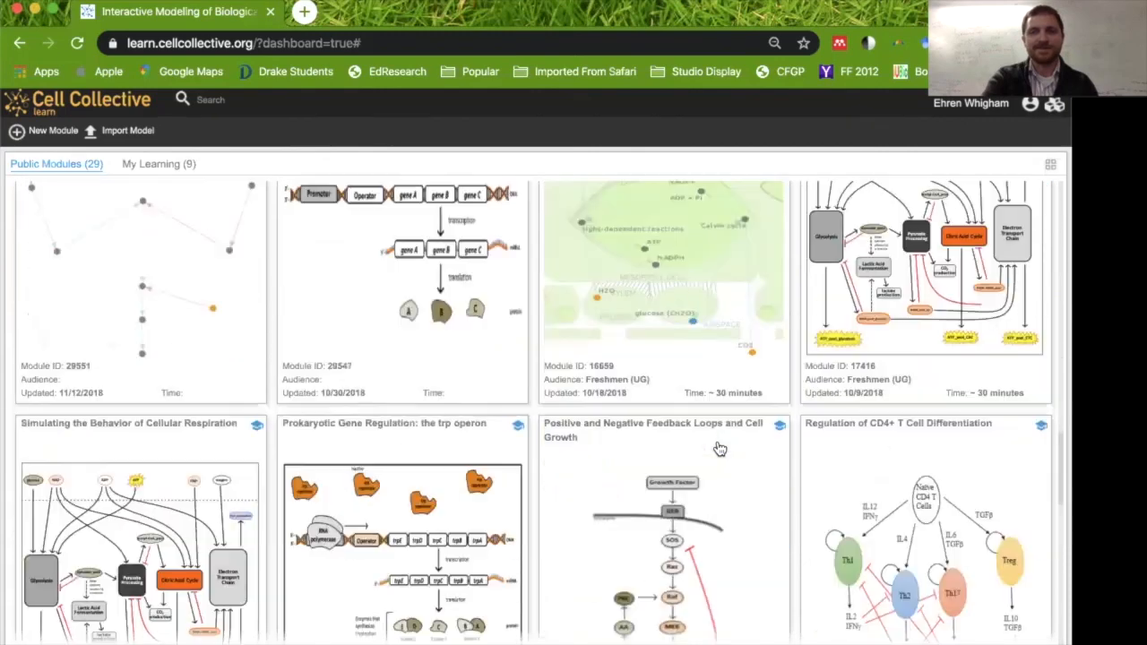
pyautogui.scroll(3, 720, 448)
pyautogui.scroll(3, 719, 448)
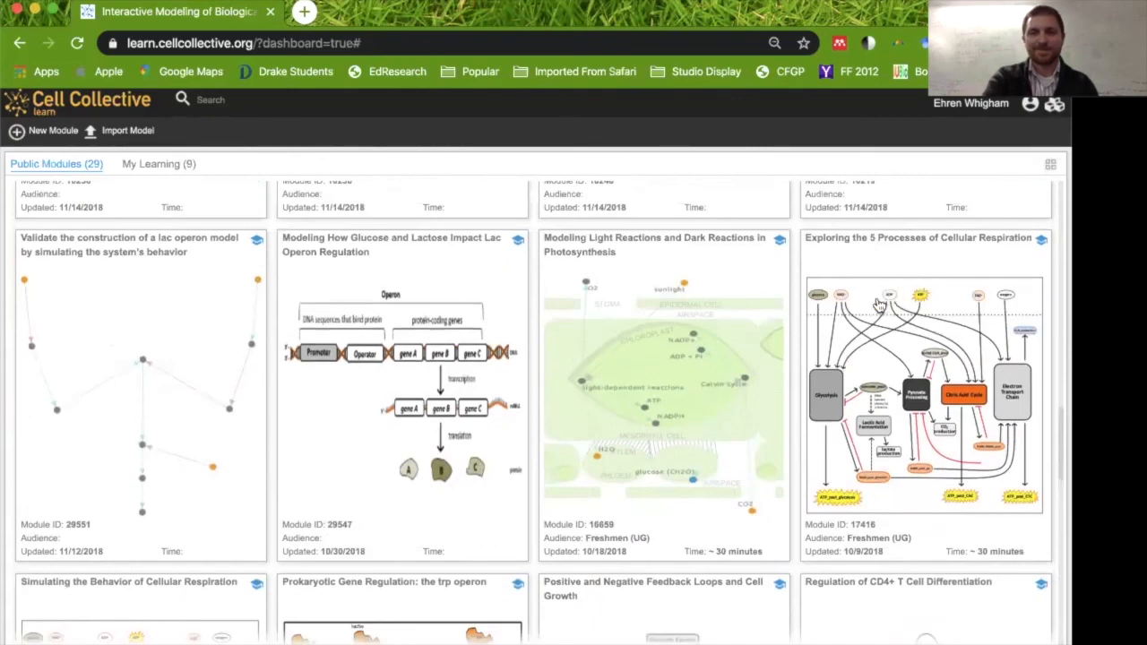
pyautogui.scroll(-1, 879, 306)
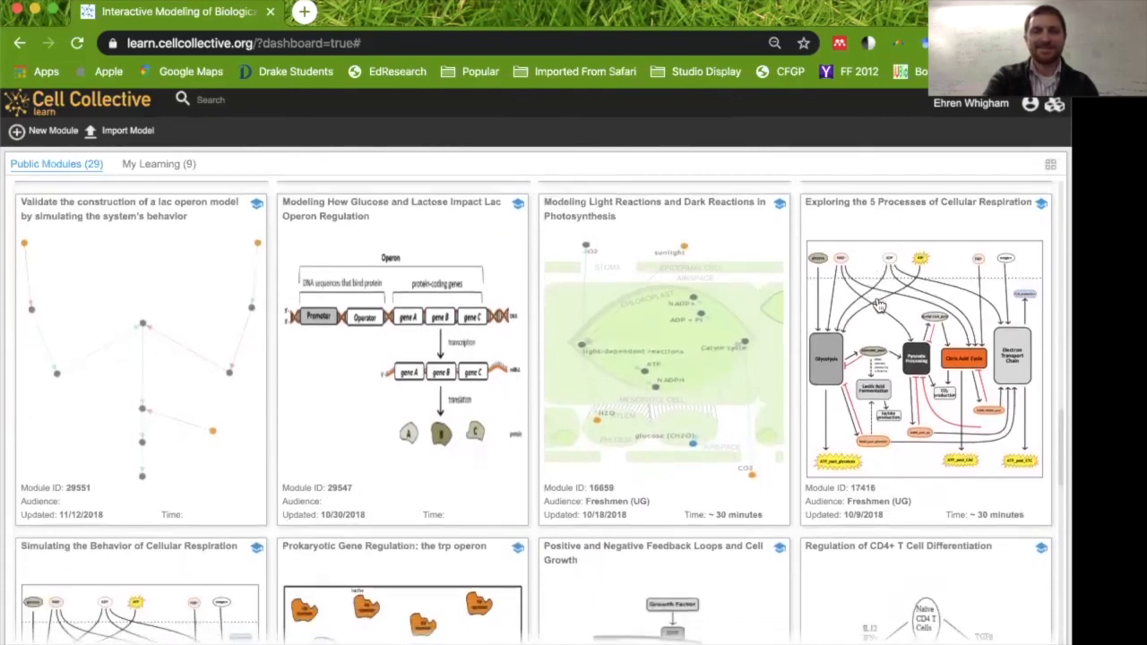
pyautogui.scroll(-1, 879, 305)
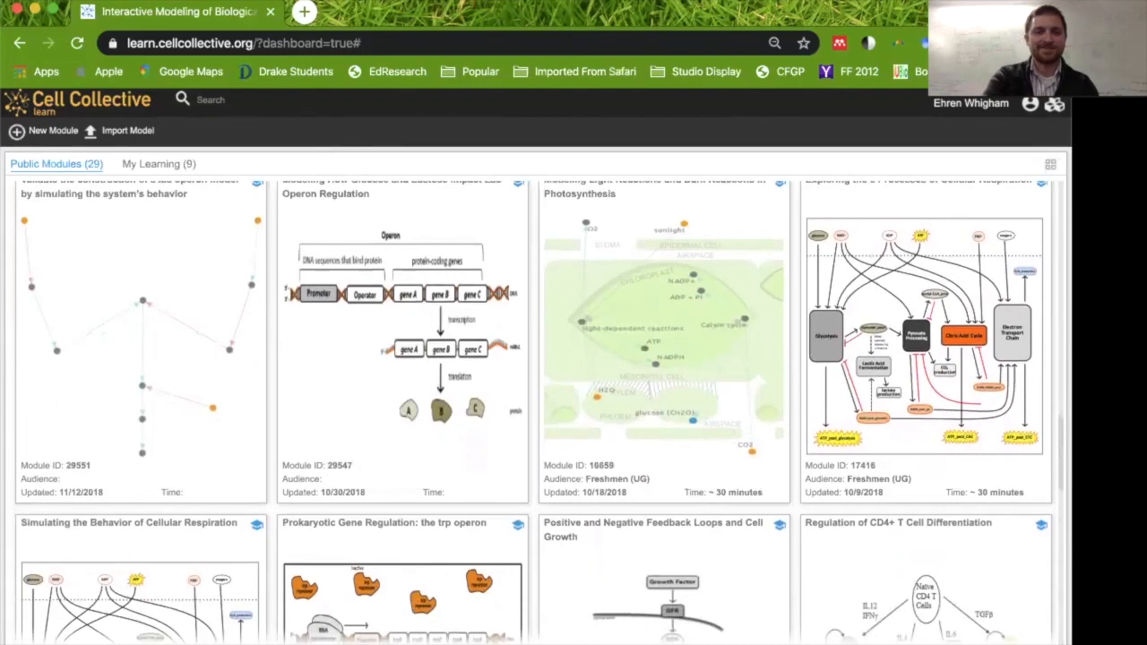